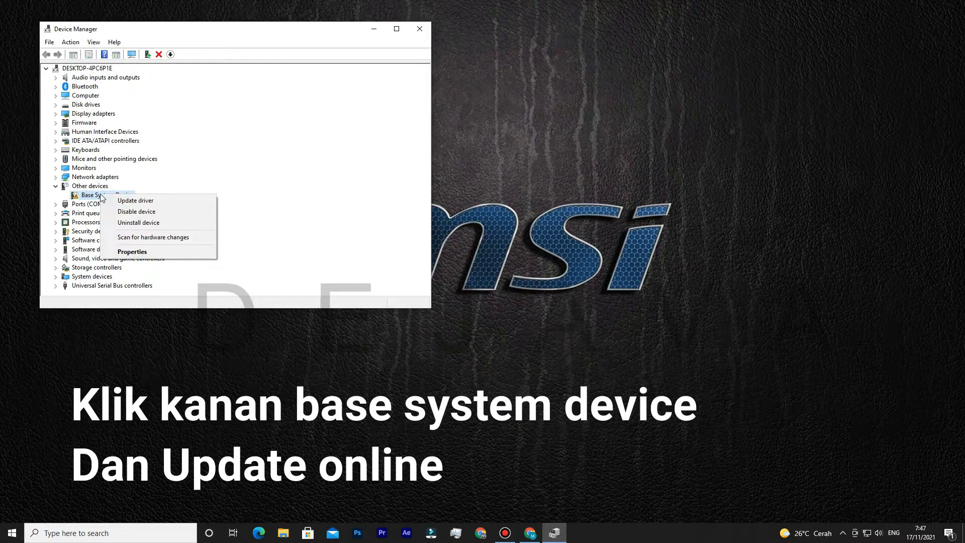
- Search automatically for a Base System Device driver, continue to Windows Update, and check for updates
left_click(118, 201)
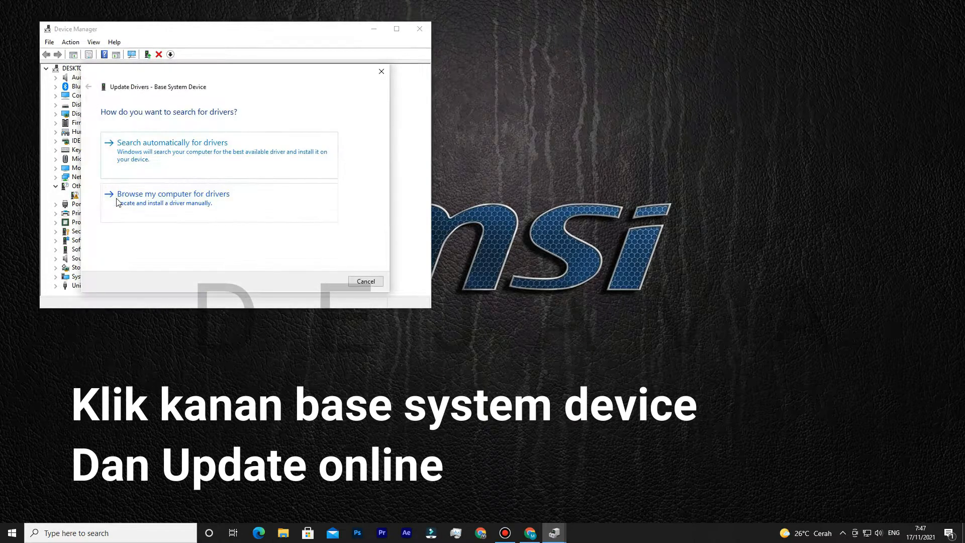
left_click(183, 156)
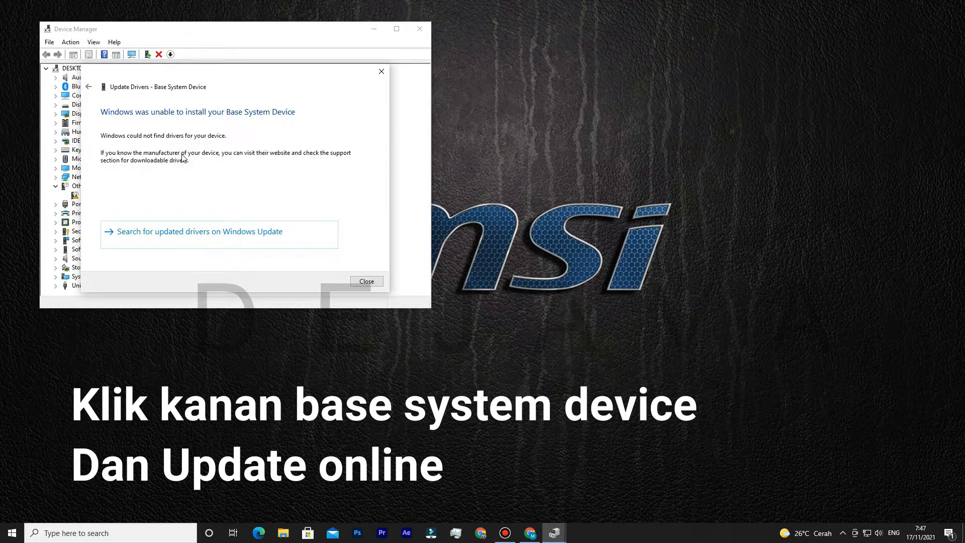
left_click(164, 235)
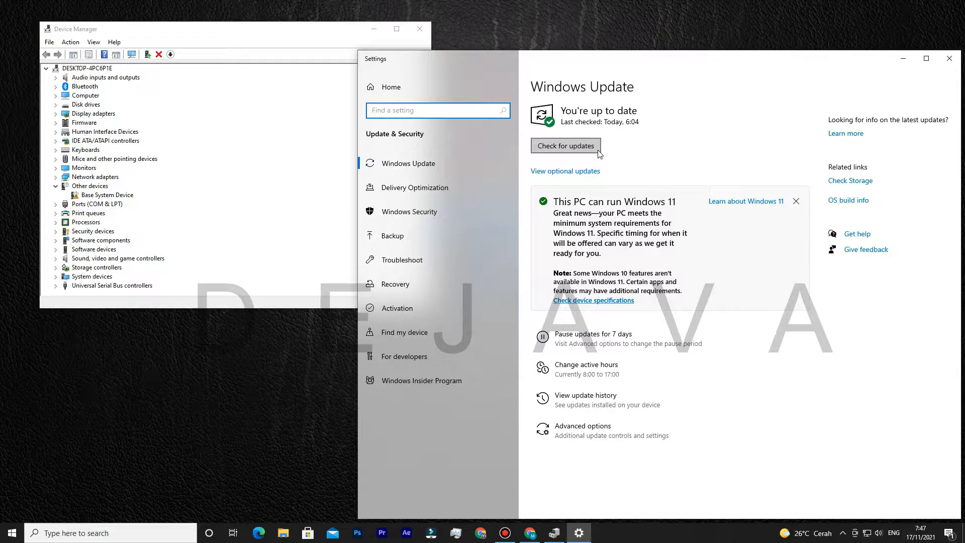
left_click(598, 151)
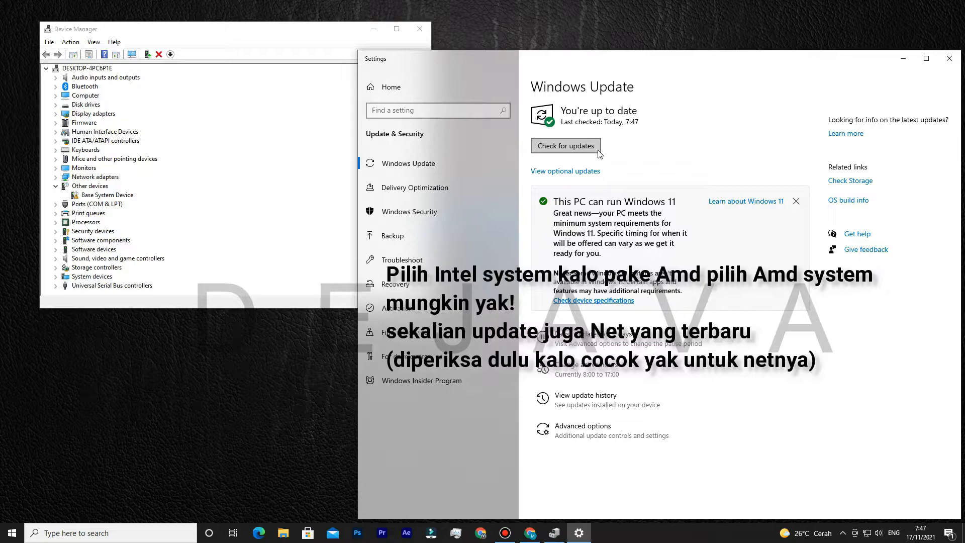
- Download and install the optional driver update "INTEL - System - 1/1/1970 12:00:00 AM - 10.1.1.38"
left_click(571, 172)
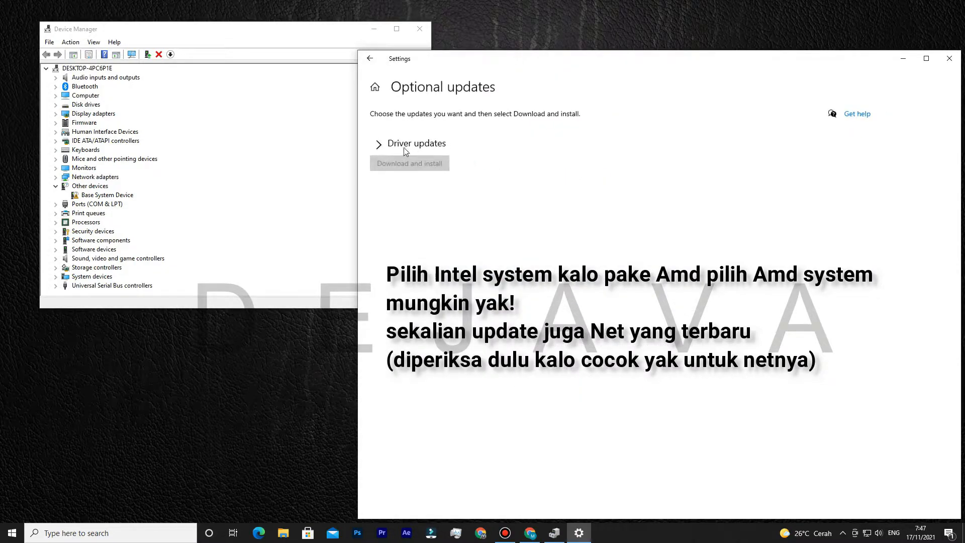
left_click(379, 145)
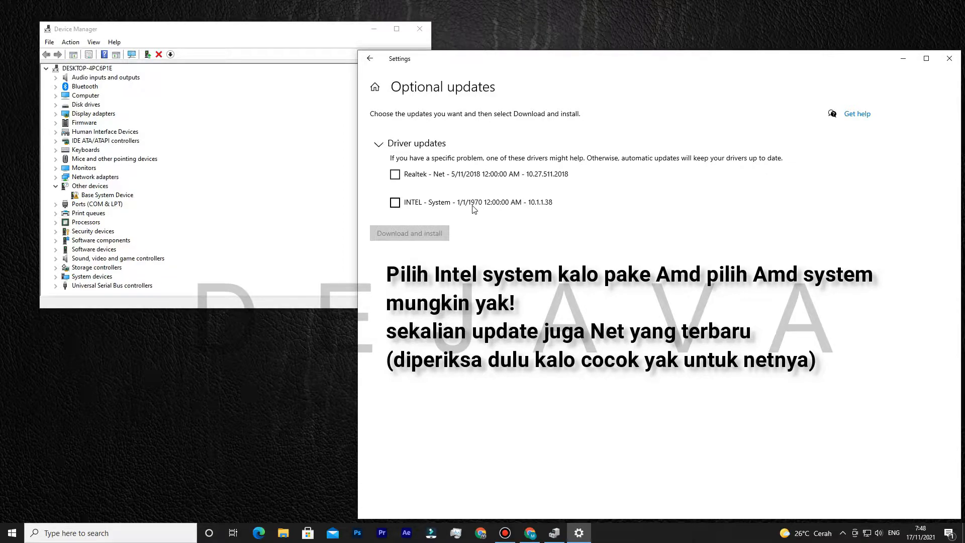
left_click(396, 205)
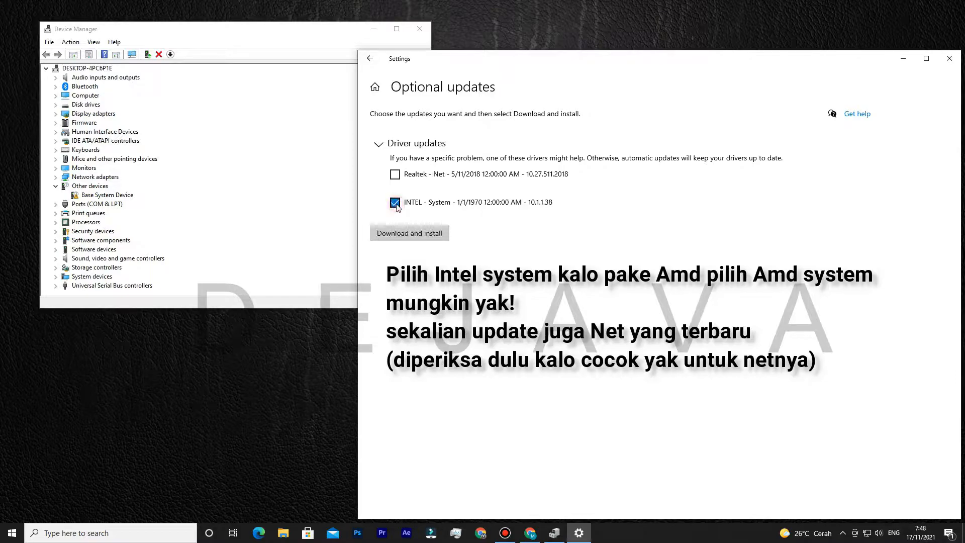
left_click(396, 229)
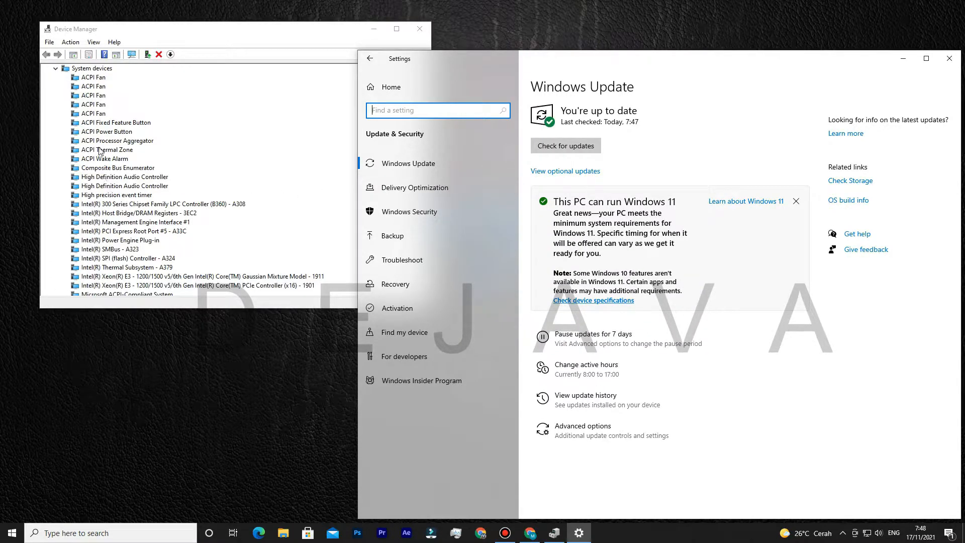
scroll(184, 158, "up", 2)
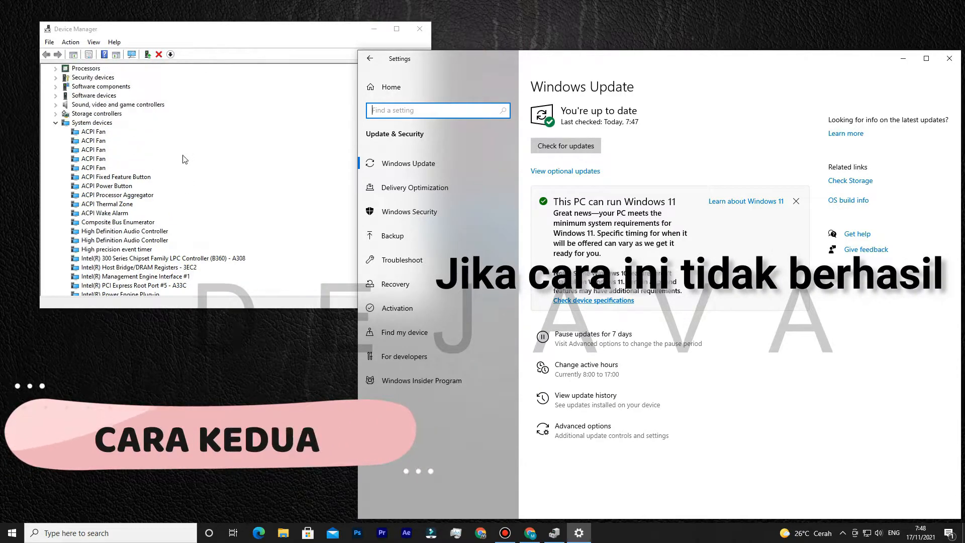
scroll(145, 168, "down", 1)
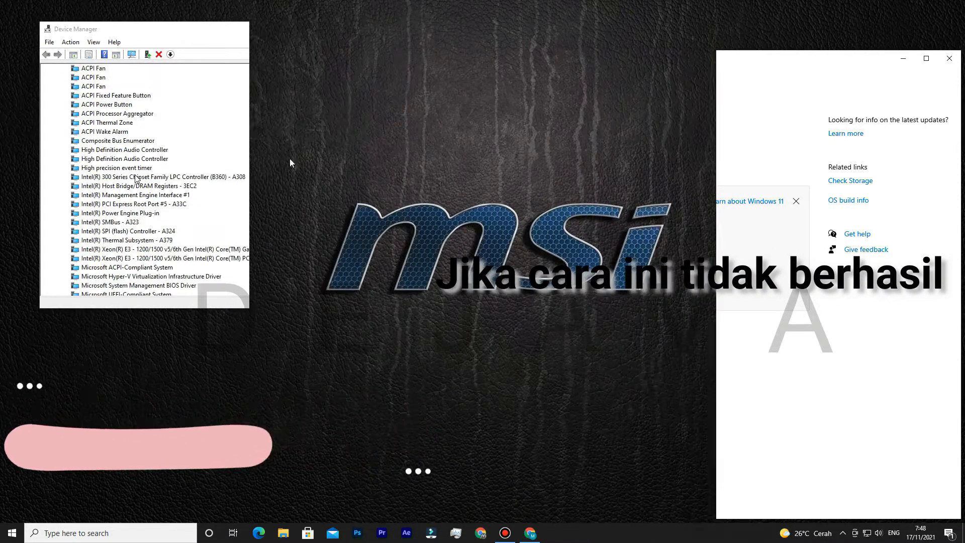
right_click(242, 216)
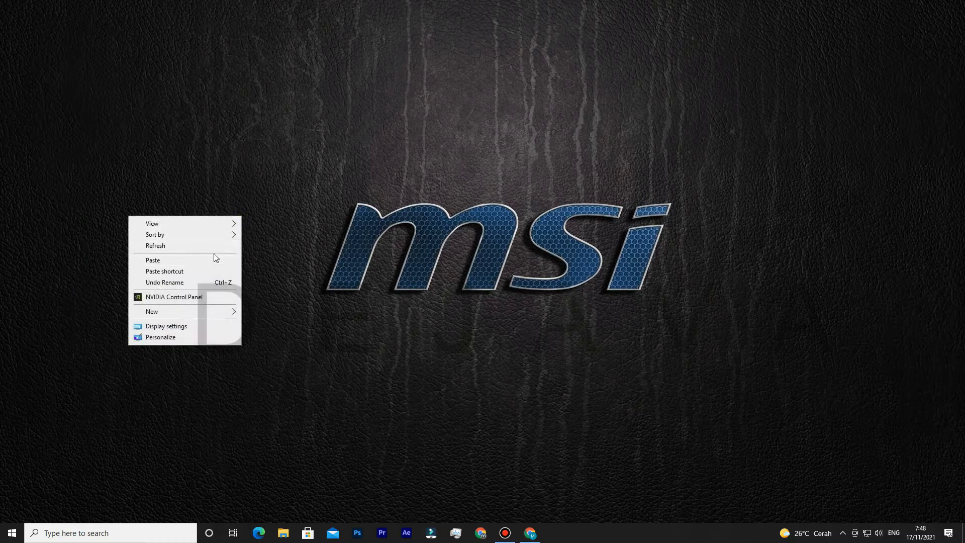
left_click(211, 245)
- Find and run dxdiag from Windows search to show the computer's system information
left_click(67, 533)
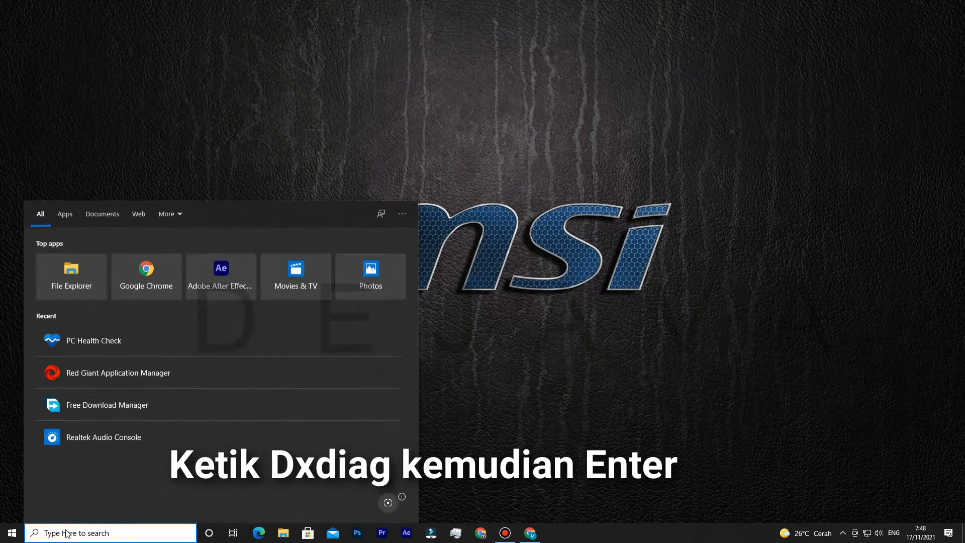
type("dx")
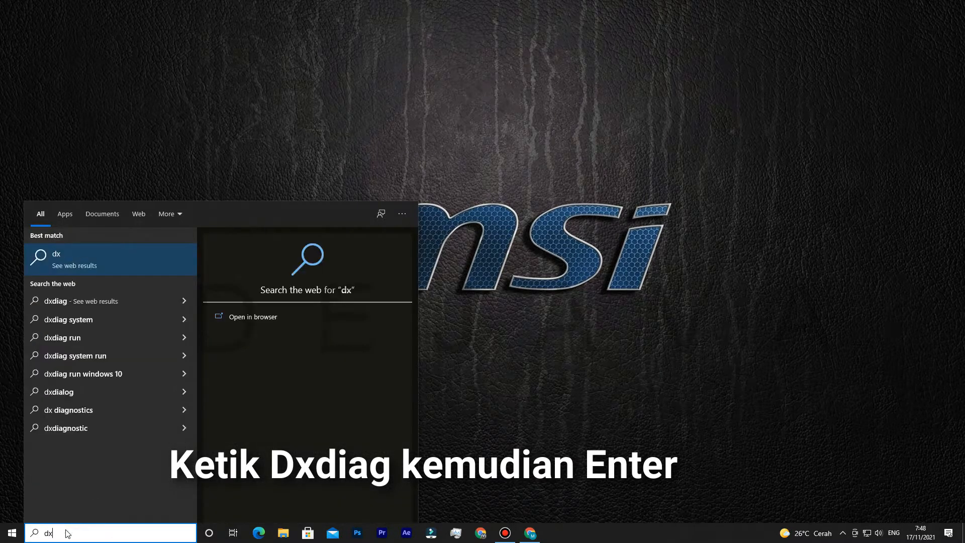
type("diag")
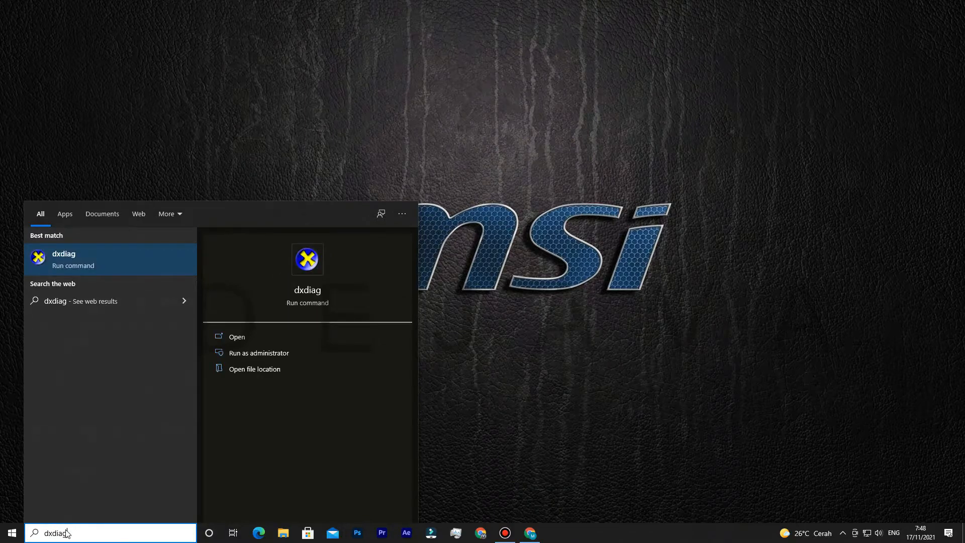
left_click(70, 259)
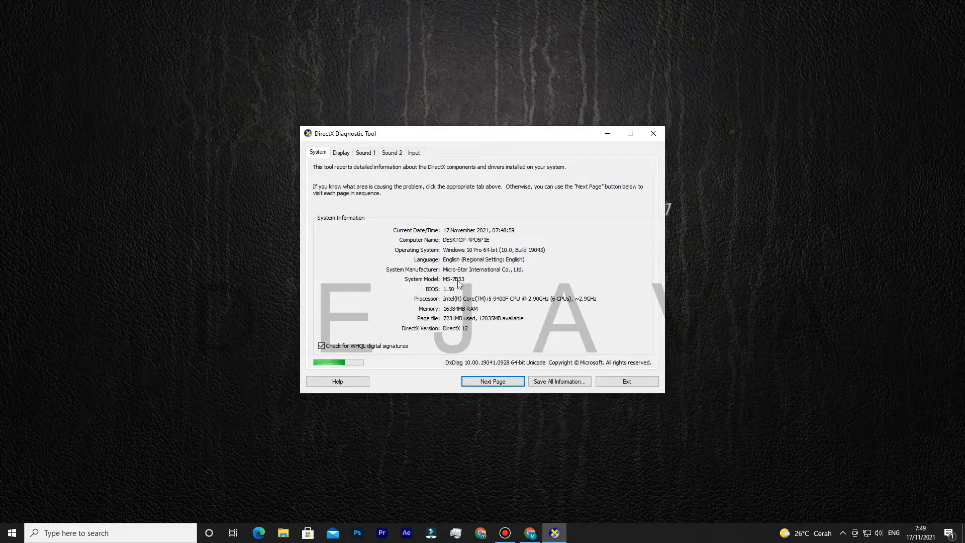
- Switch to Chrome, enter "driver" as the start of a search, and check the system model in DirectX Diagnostic Tool
left_click(533, 536)
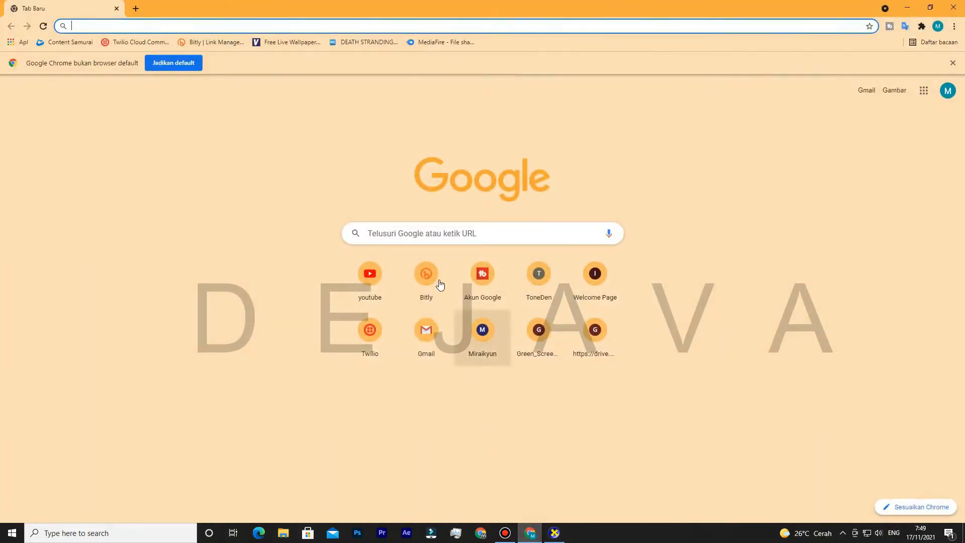
left_click(277, 27)
type("dr")
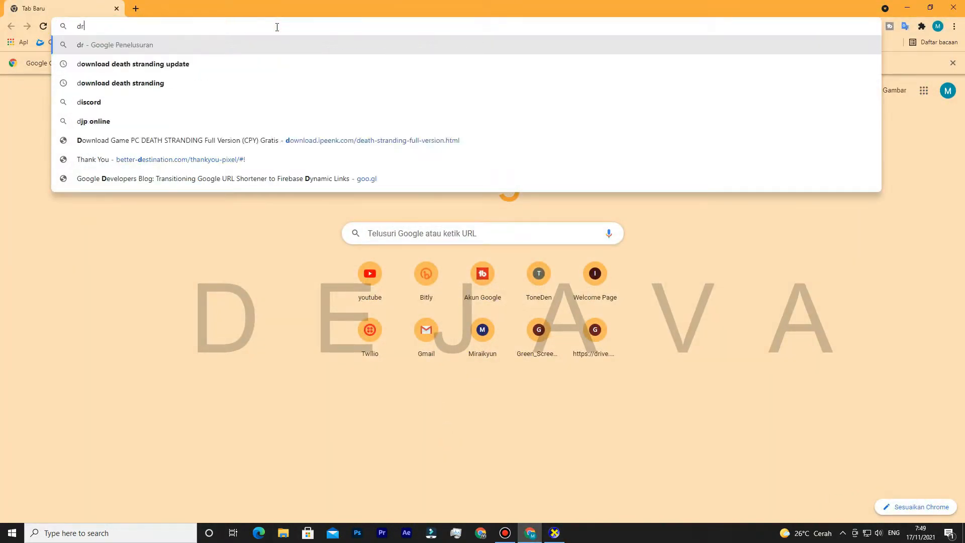
type("iver")
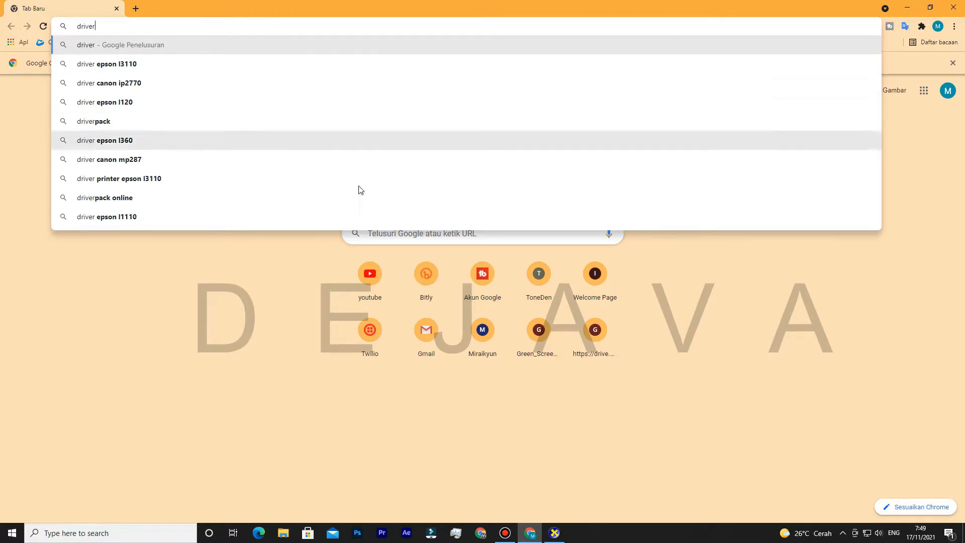
mouse_move(507, 536)
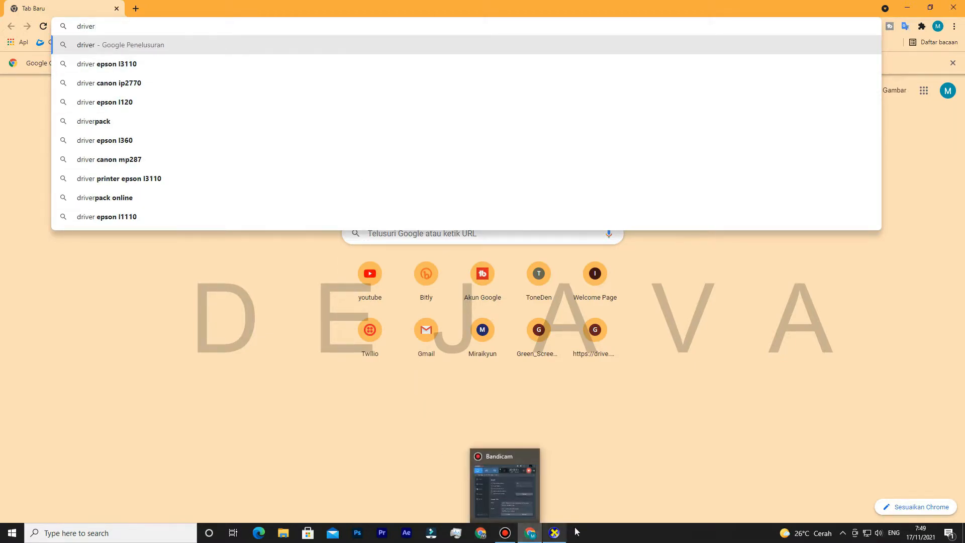
left_click(554, 532)
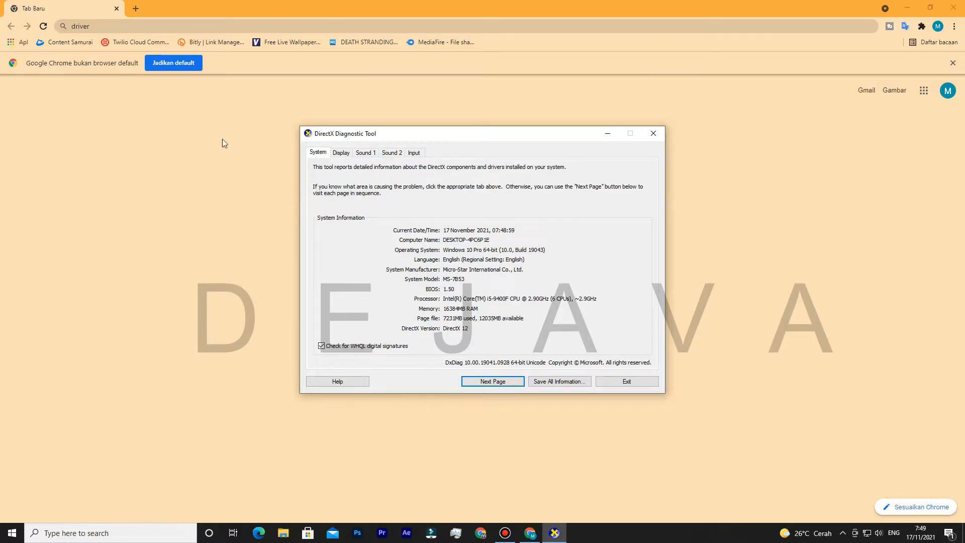
- Search the web in Chrome for "ms-7b53 driver", checking the motherboard model in DirectX Diagnostic Tool along the way
left_click(108, 26)
type("driver ")
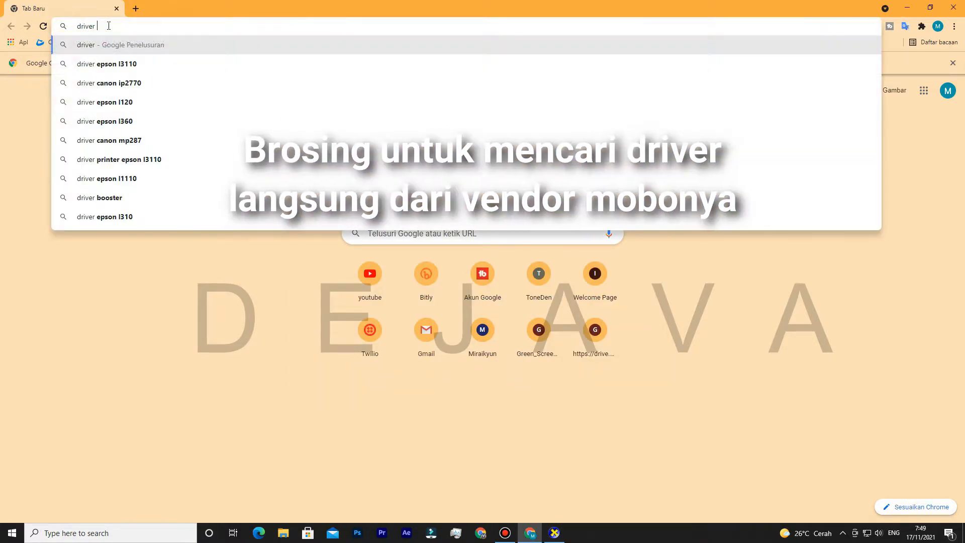
type("ms")
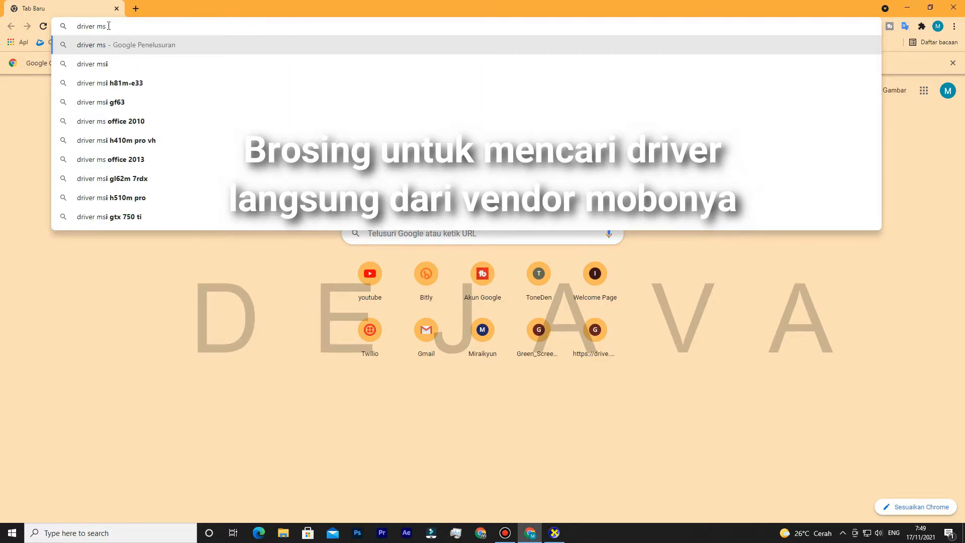
type("-")
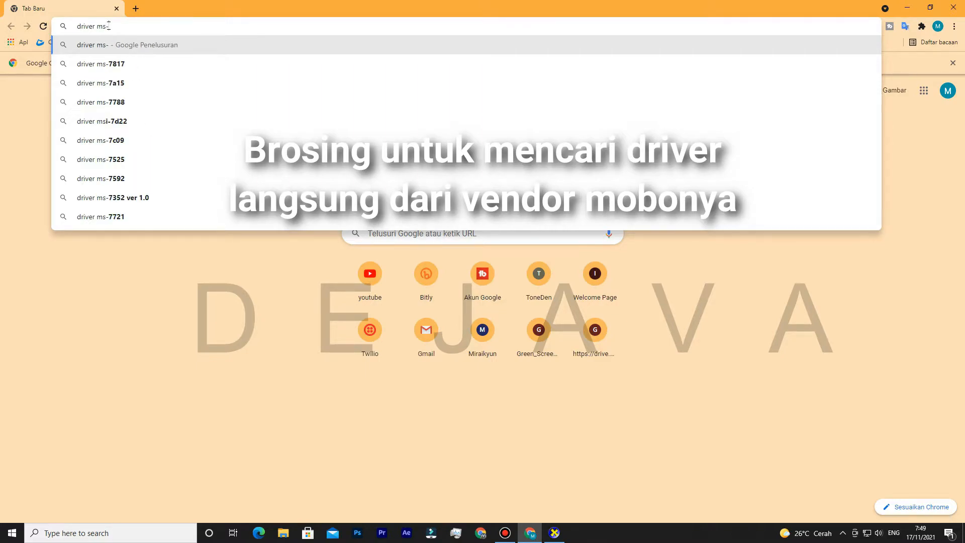
type("7")
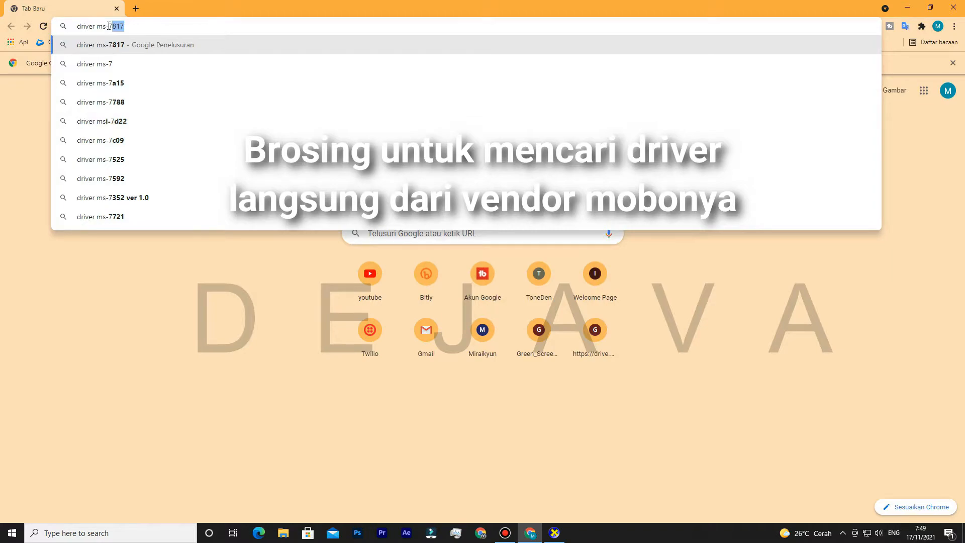
type("b")
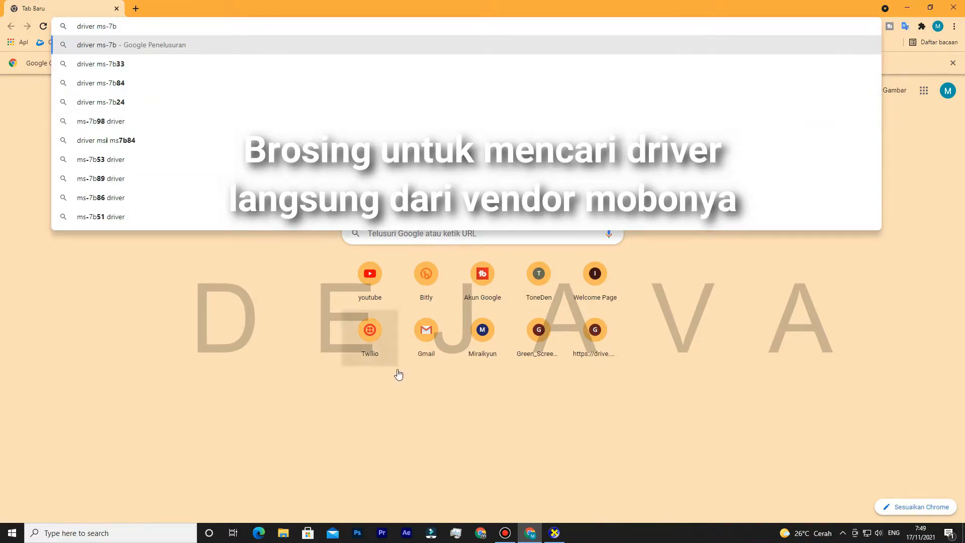
left_click(554, 533)
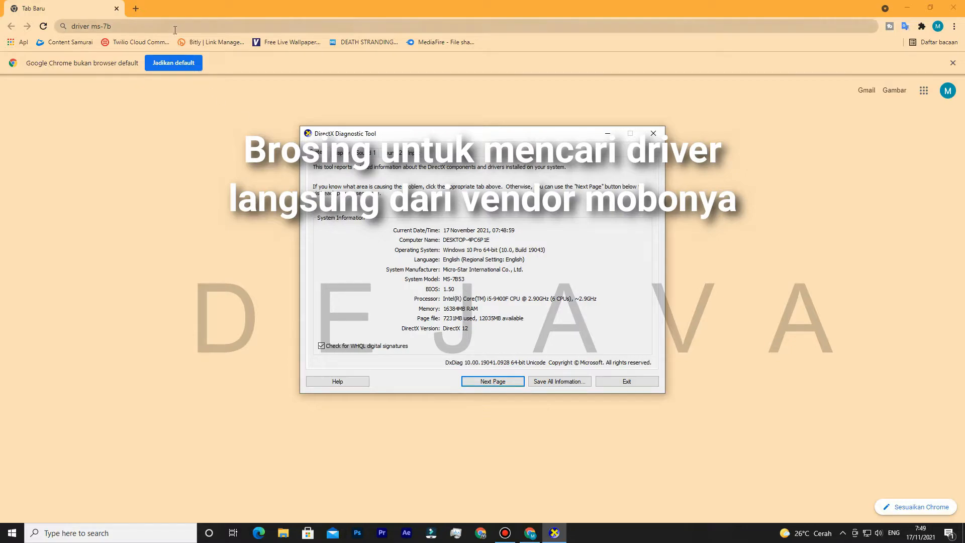
left_click(174, 28)
type("5")
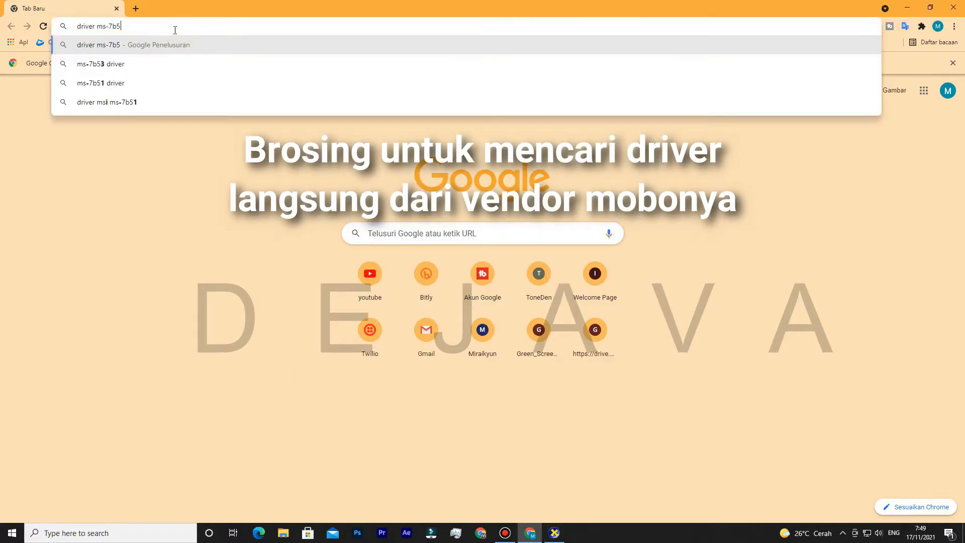
left_click(119, 64)
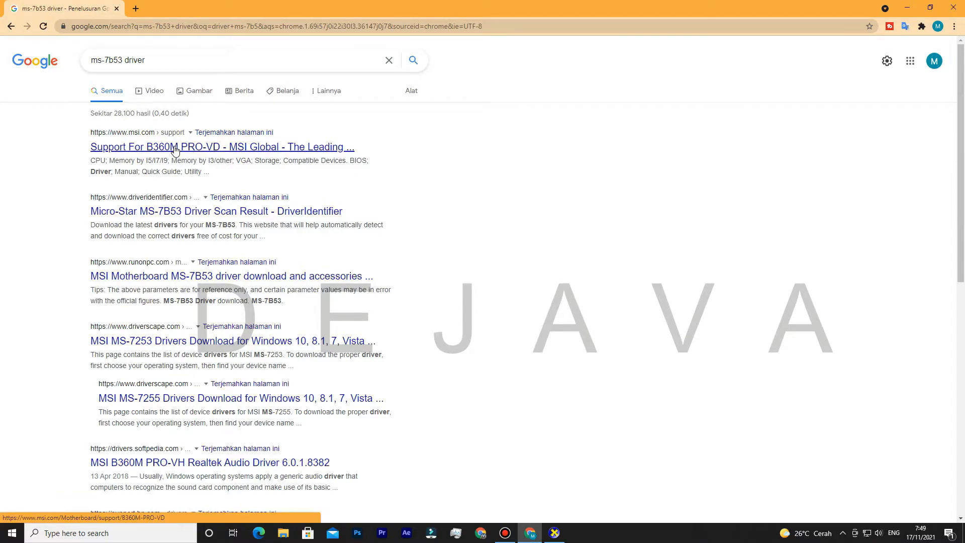
- Open the MSI "Support For B360M PRO-VD" search result in a new browser tab and switch to it
right_click(175, 150)
left_click(48, 146)
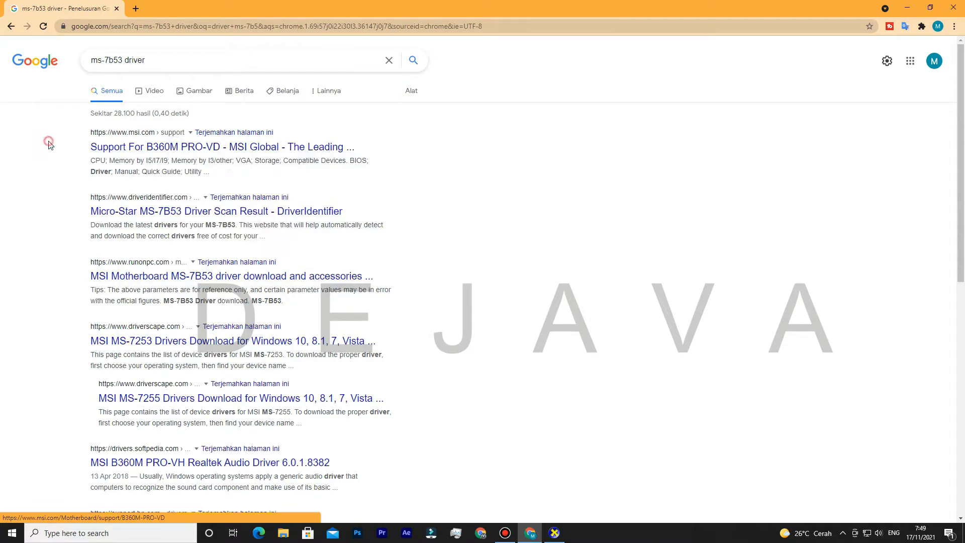
right_click(157, 145)
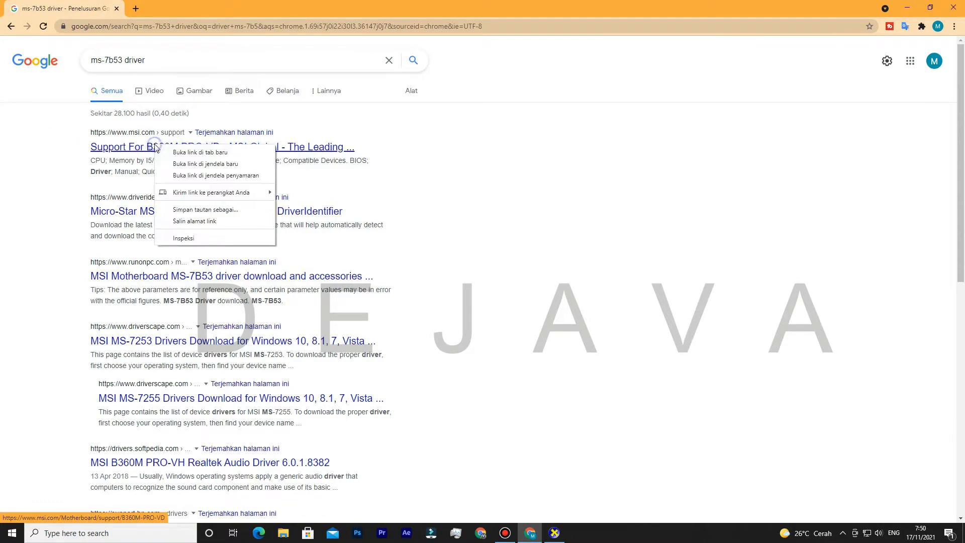
left_click(199, 153)
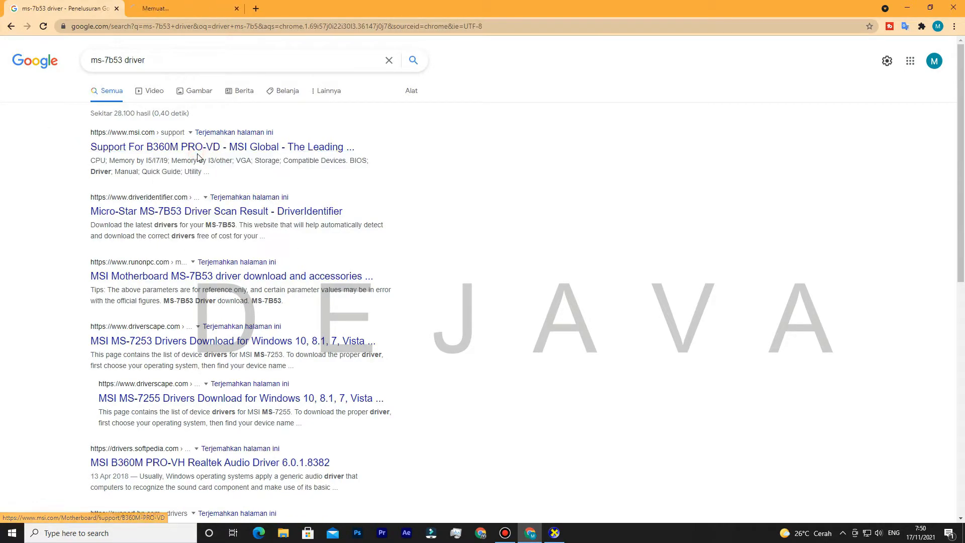
left_click(176, 11)
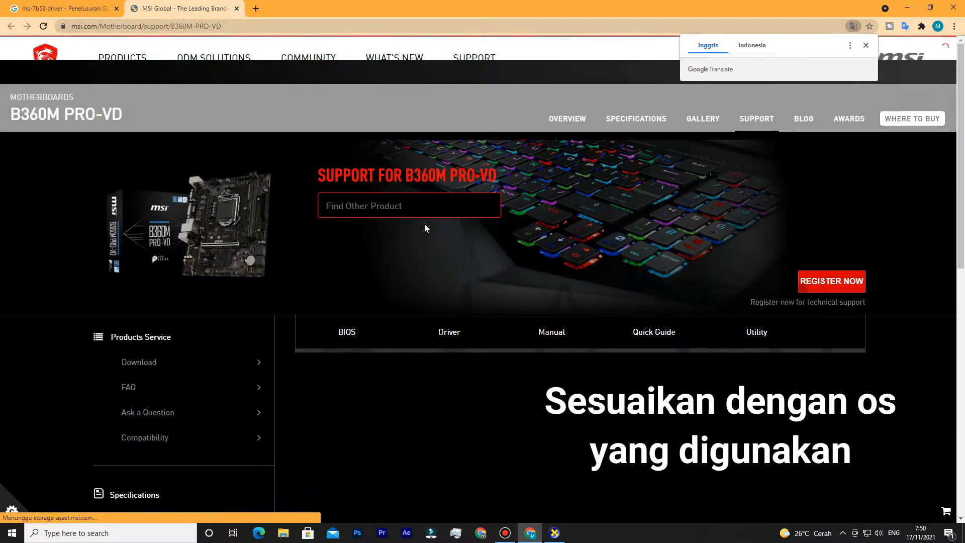
- Look at the BIOS downloads for the B360M PRO-VD and open its Driver download section
left_click(400, 210)
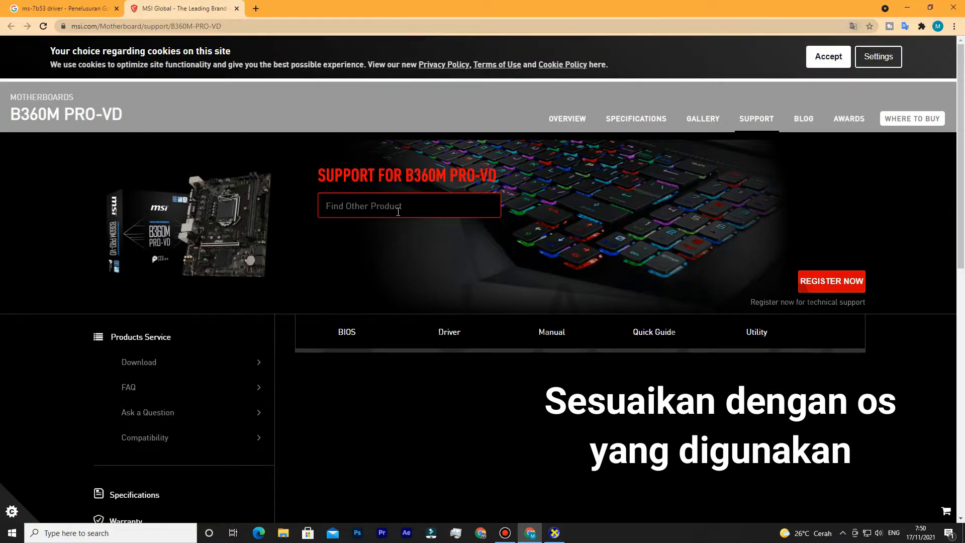
left_click(353, 333)
scroll(486, 283, "down", 2)
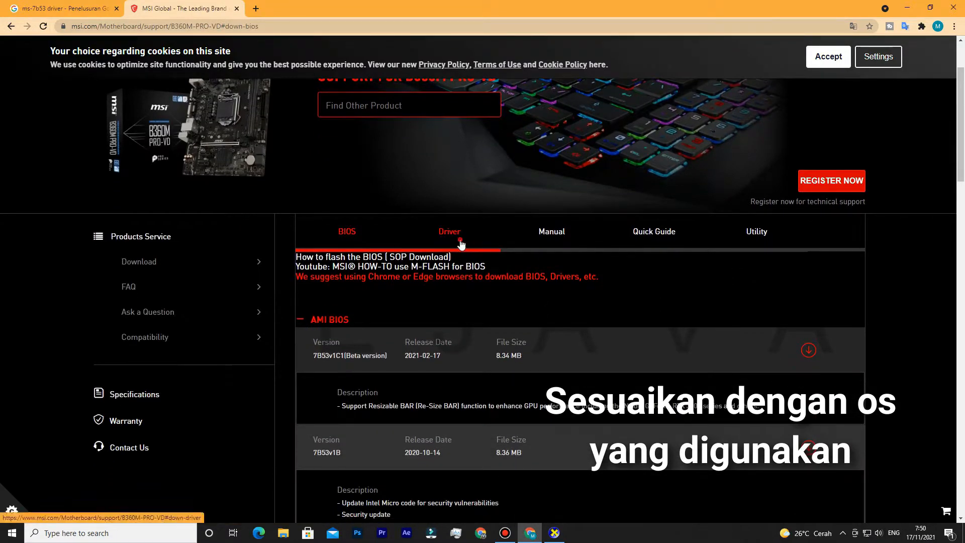
left_click(459, 241)
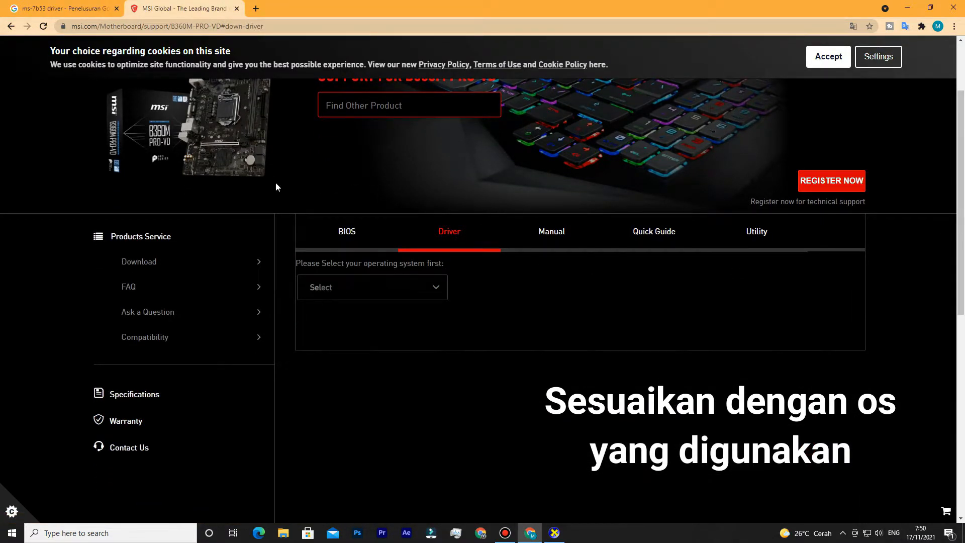
- Choose Win10 64 as the operating system for the B360M PRO-VD driver downloads
scroll(258, 181, "up", 2)
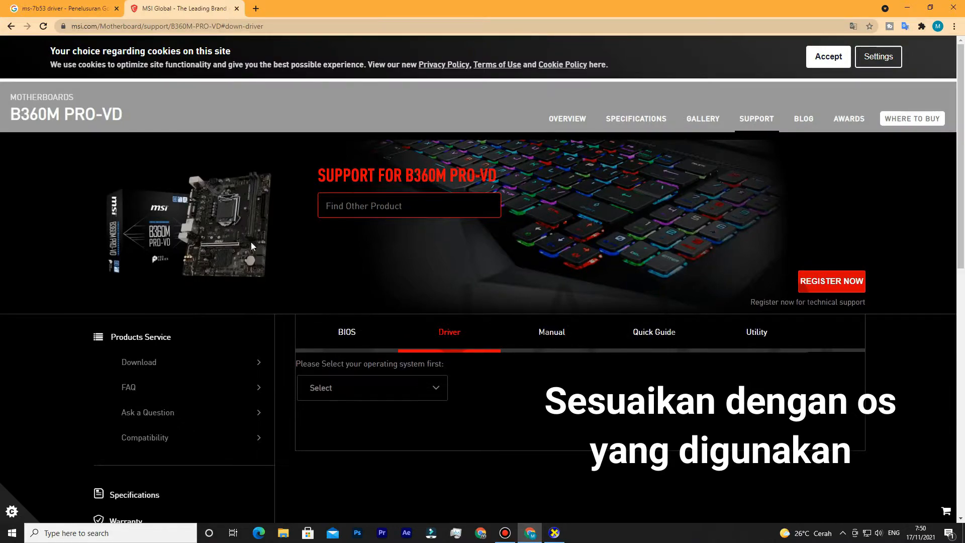
scroll(506, 286, "down", 2)
left_click(432, 288)
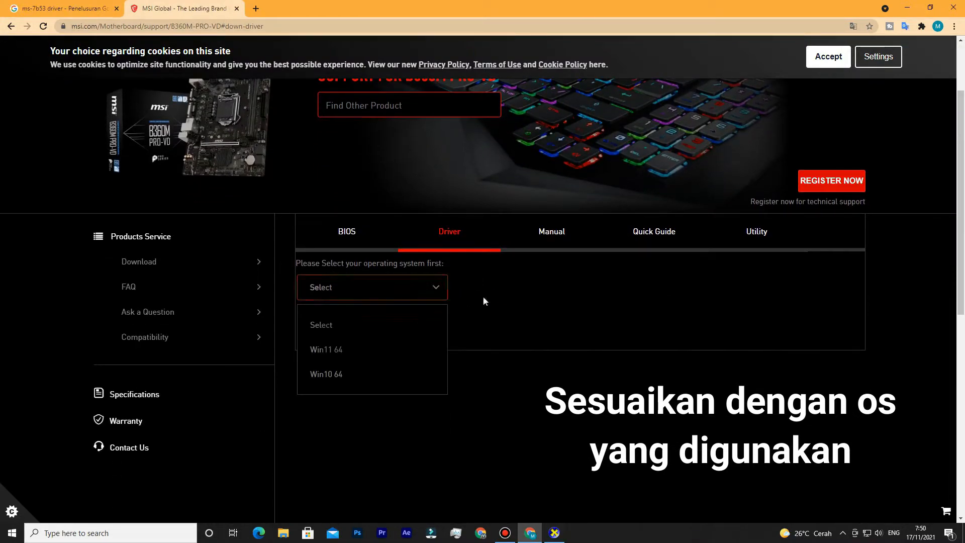
left_click(381, 369)
scroll(516, 331, "down", 1)
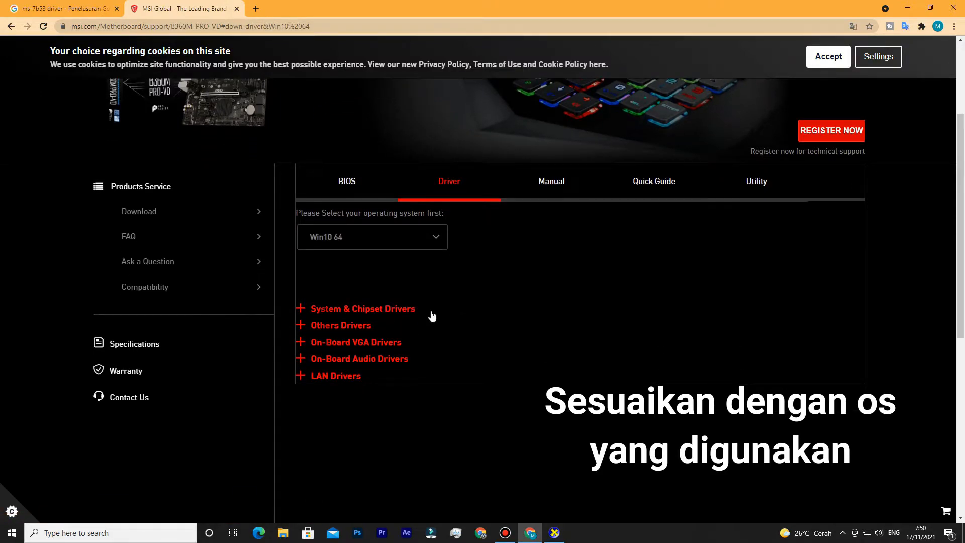
- Expand the System & Chipset Drivers category and download the Intel Chipset Driver
left_click(303, 310)
scroll(425, 248, "down", 2)
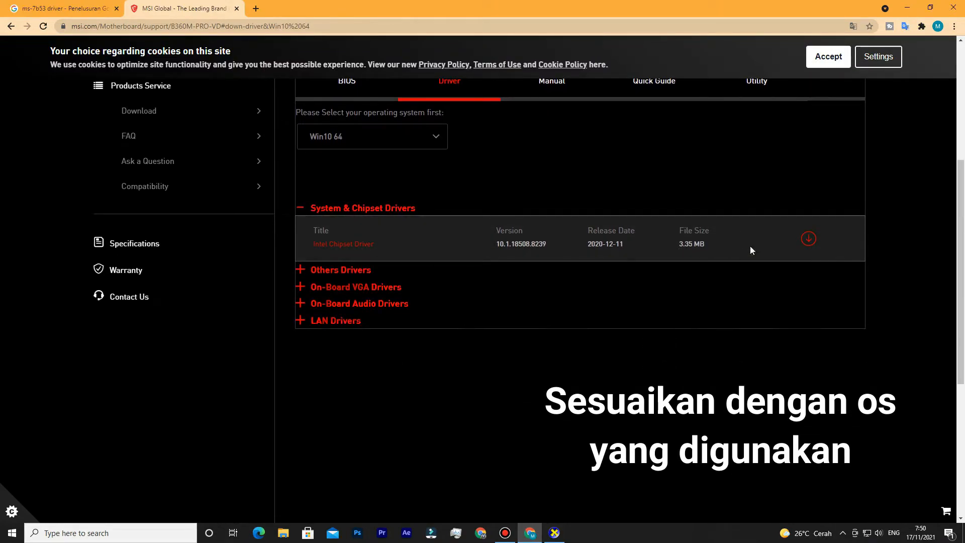
left_click(808, 238)
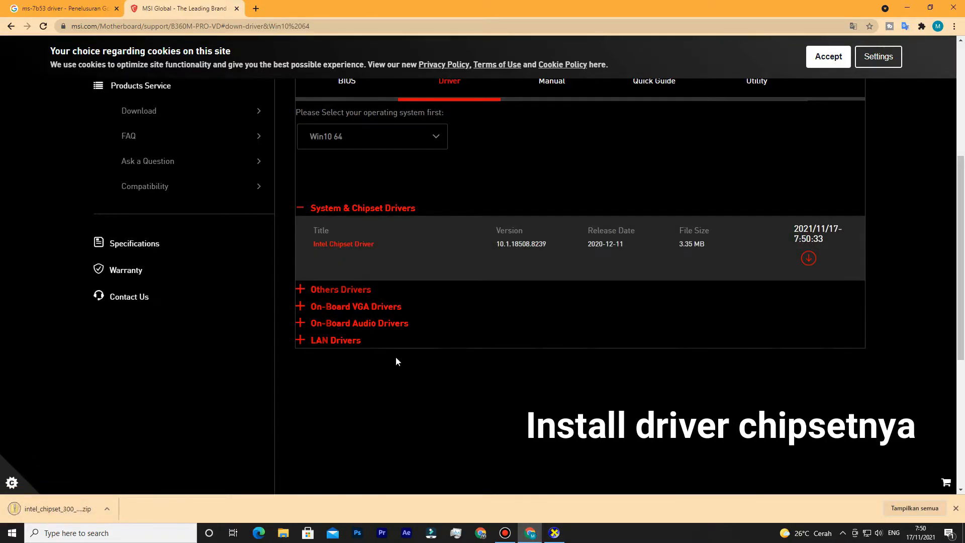
- Expand the Others Drivers category and look through the drivers it offers
left_click(300, 291)
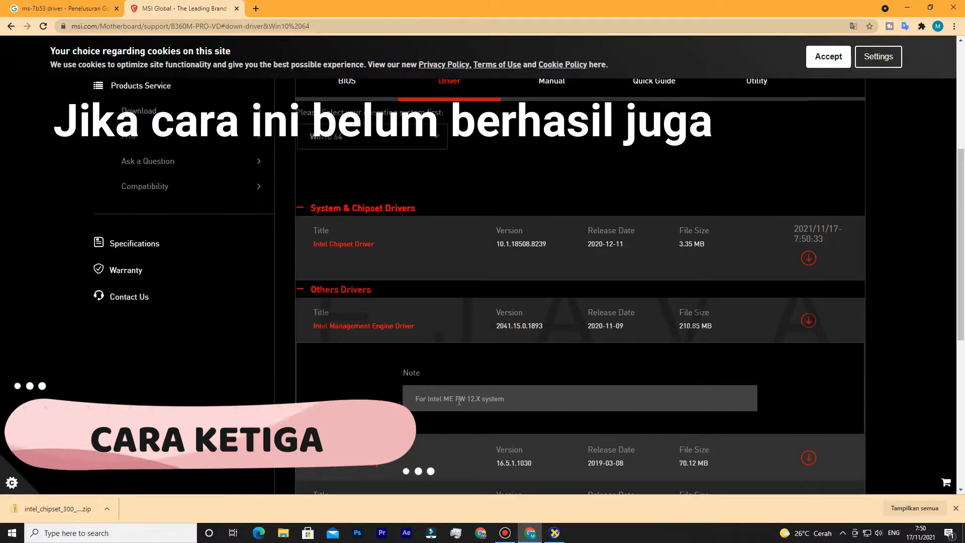
scroll(493, 398, "down", 1)
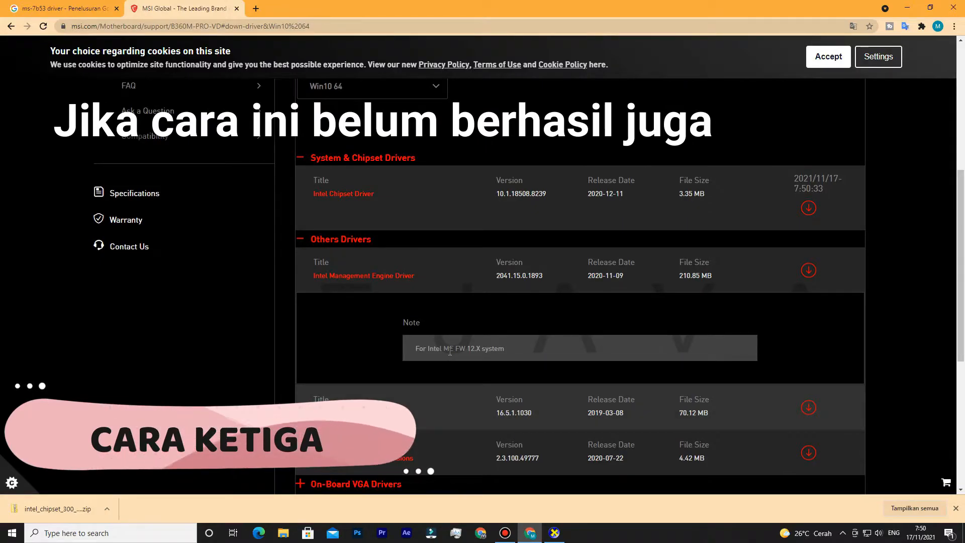
scroll(432, 347, "down", 2)
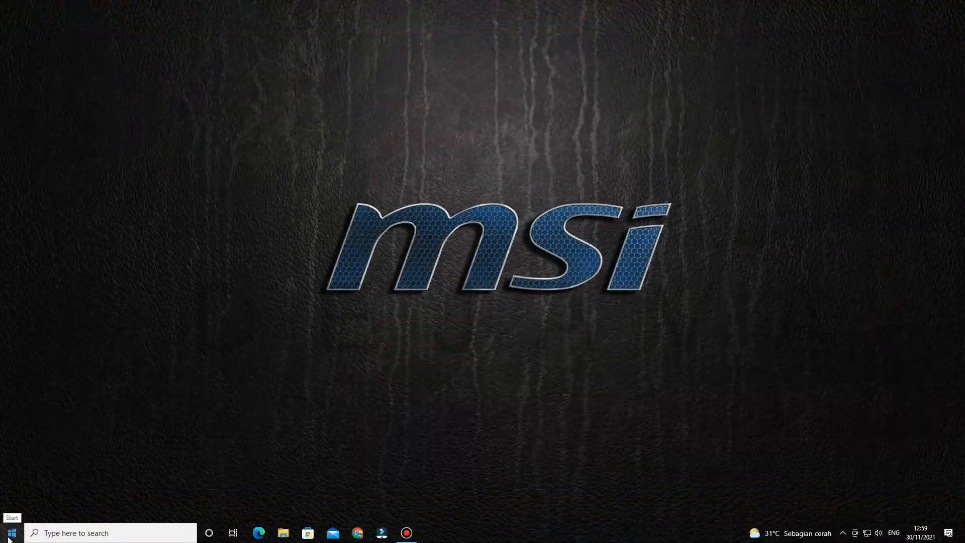
- Open Device Manager and show the details in the properties of the Base System Device under Other devices
right_click(9, 536)
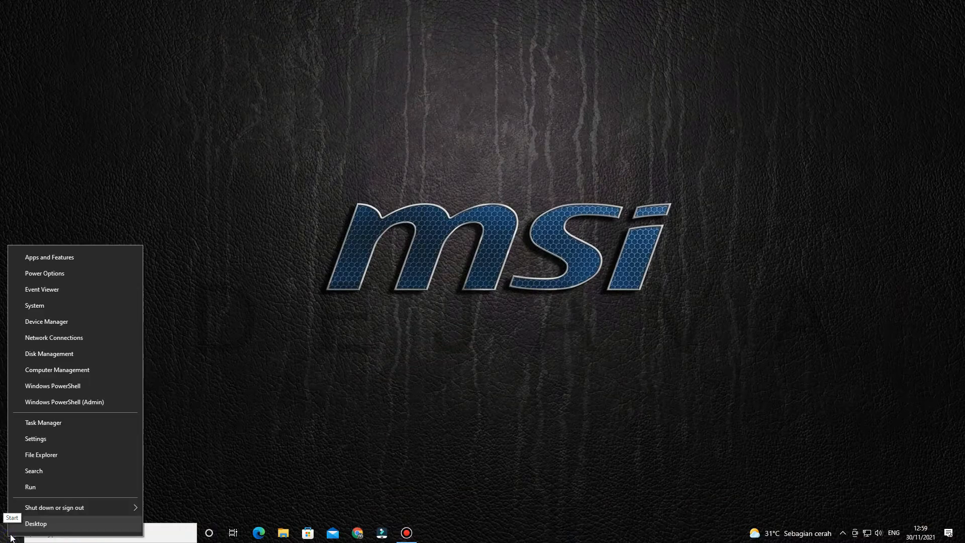
left_click(84, 324)
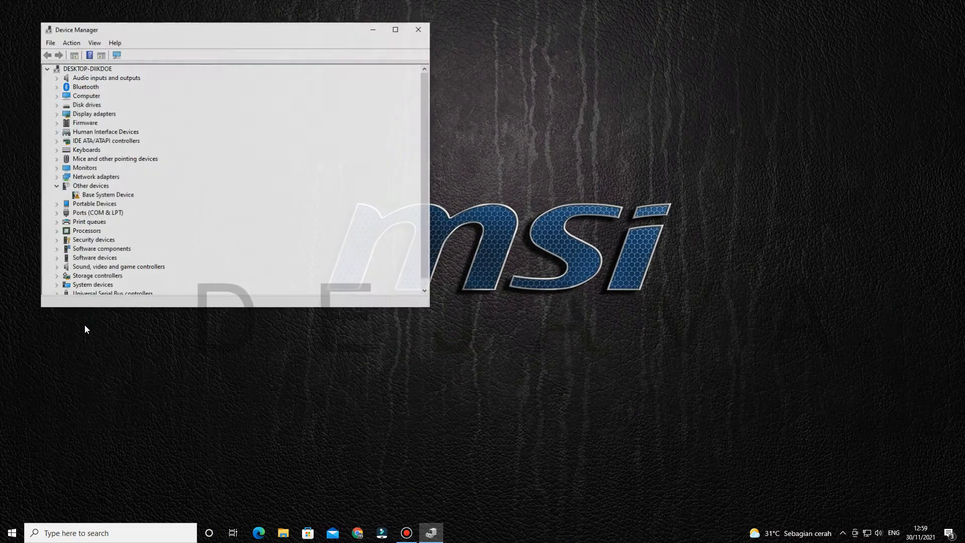
left_click(93, 197)
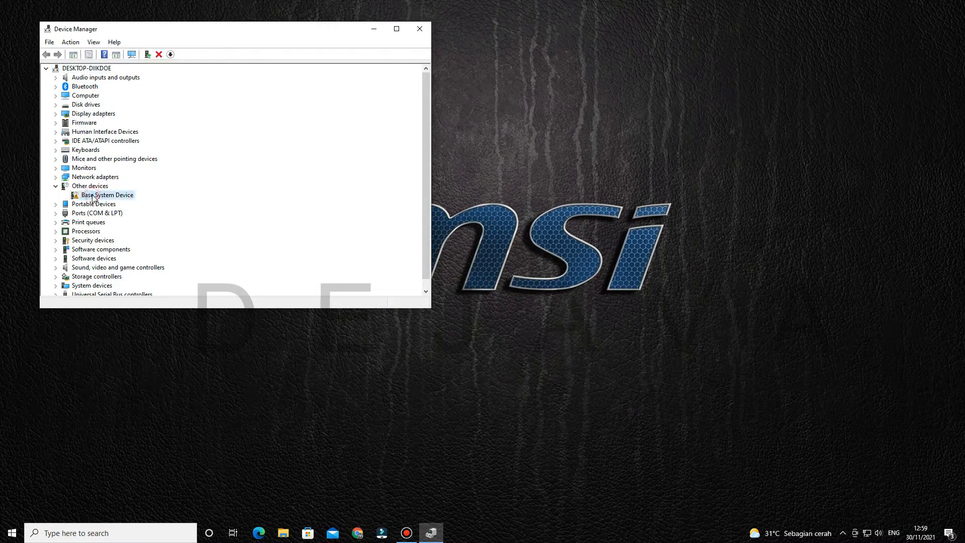
right_click(92, 197)
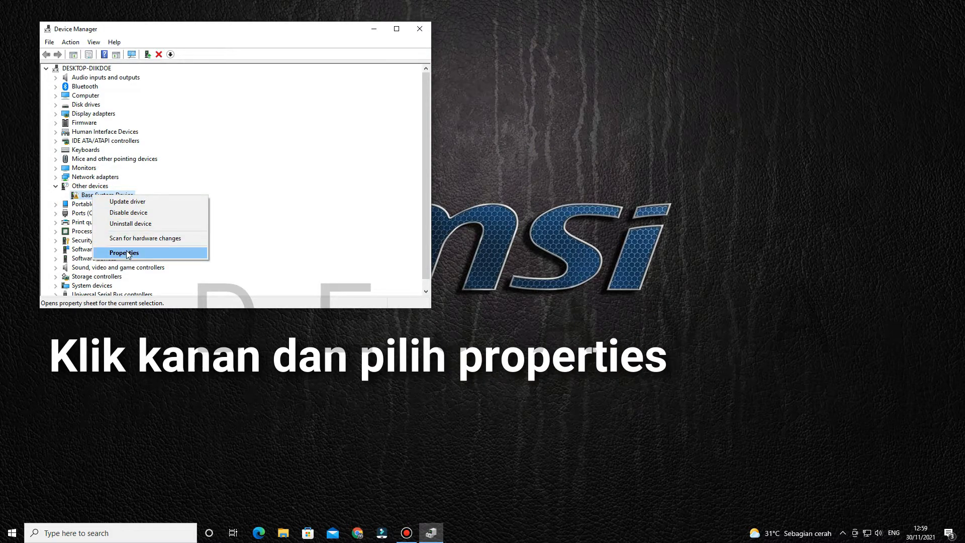
left_click(126, 252)
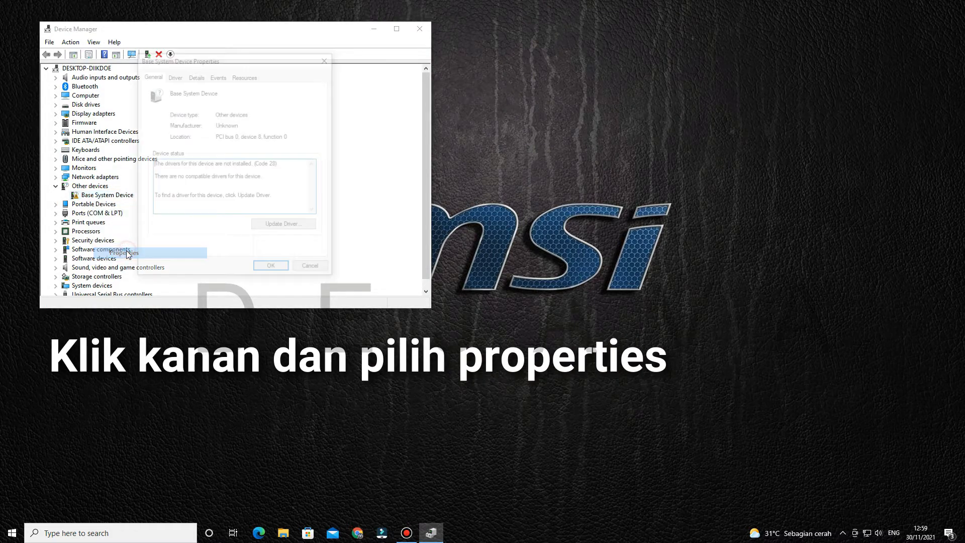
left_click(195, 76)
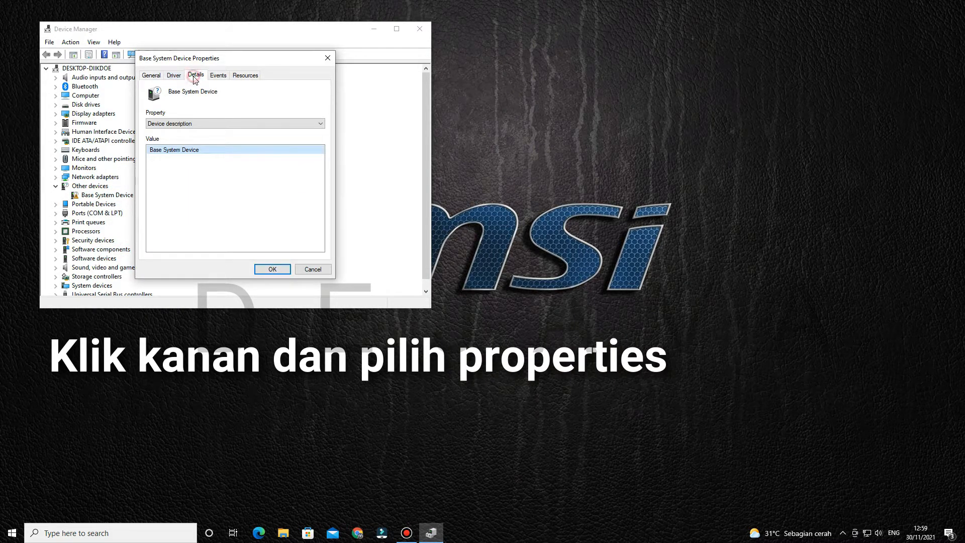
- Display the device's Hardware Ids and copy the last one, PCI\VEN_8086&DEV_1911&CC_0880
left_click(197, 123)
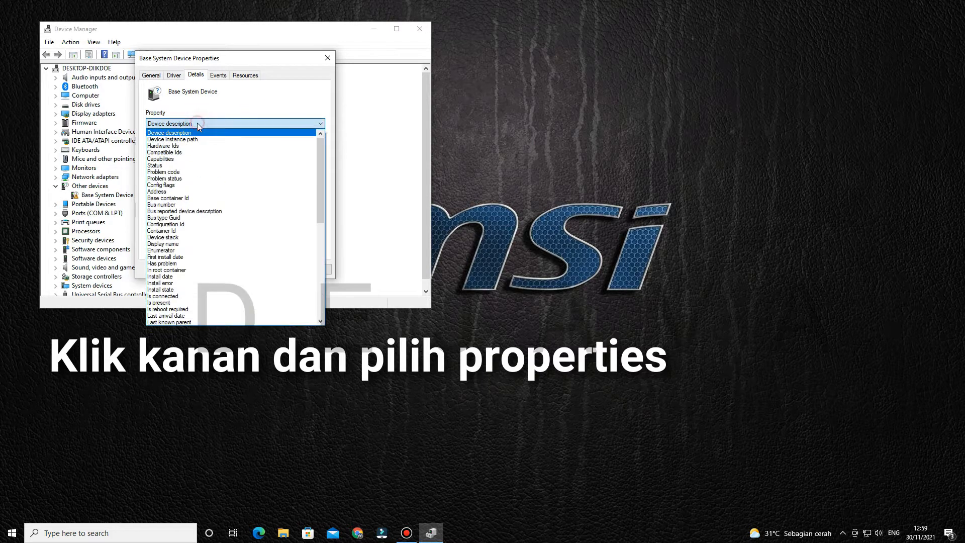
left_click(214, 146)
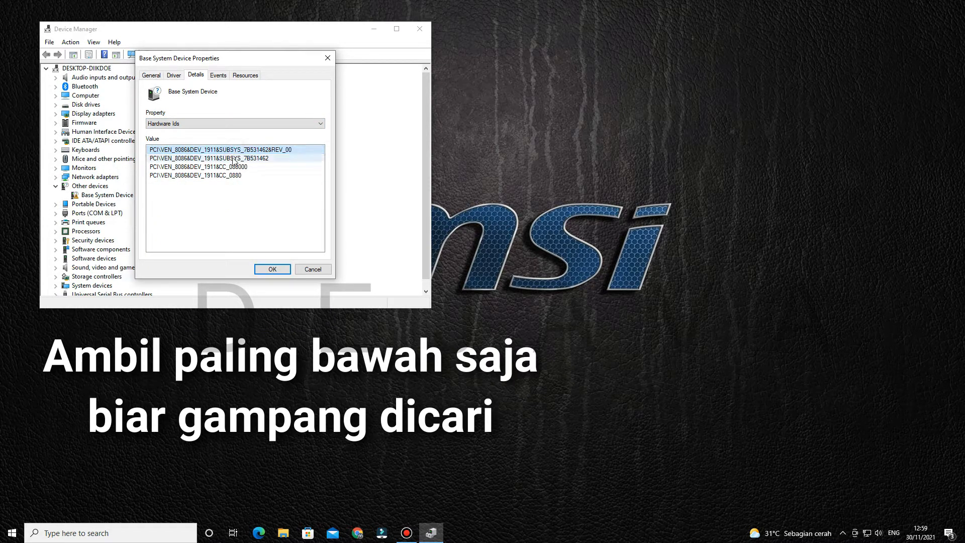
left_click(232, 176)
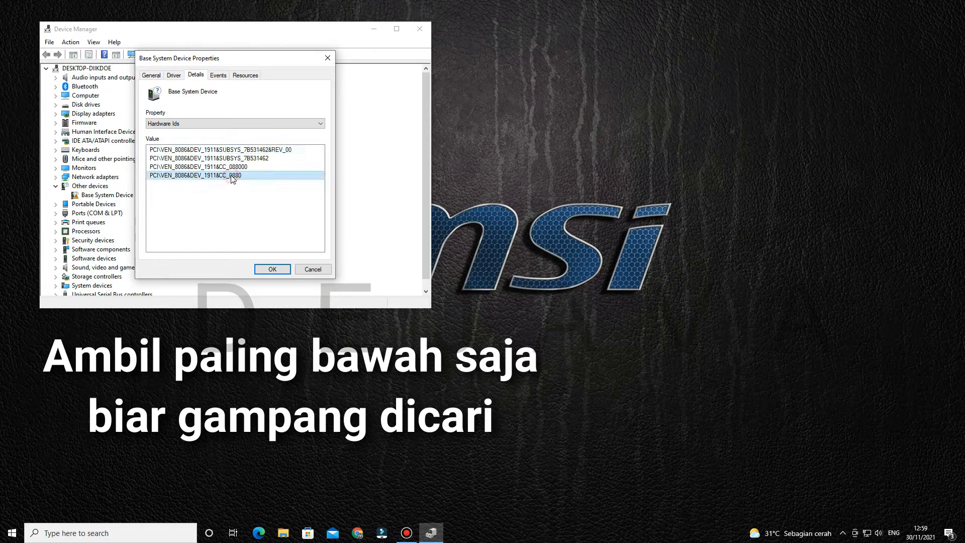
right_click(233, 178)
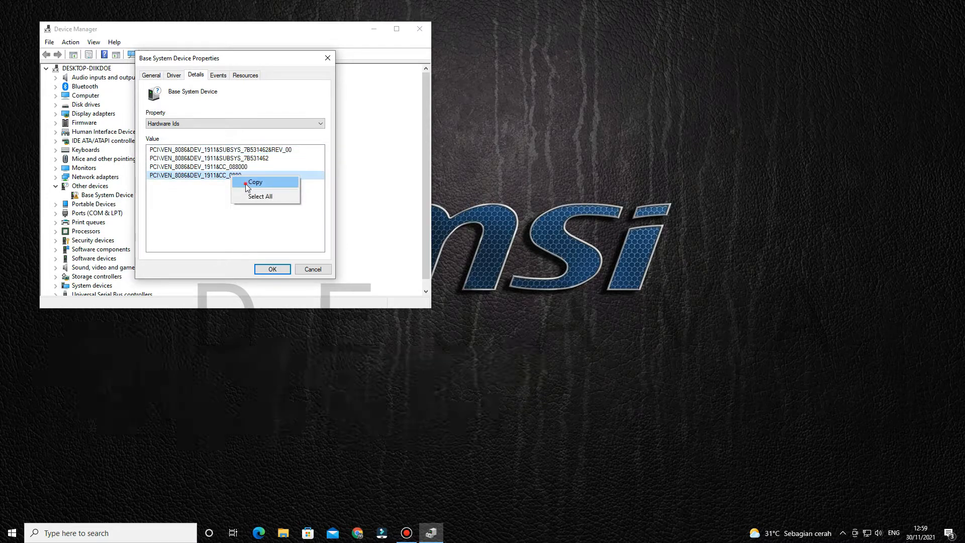
left_click(241, 185)
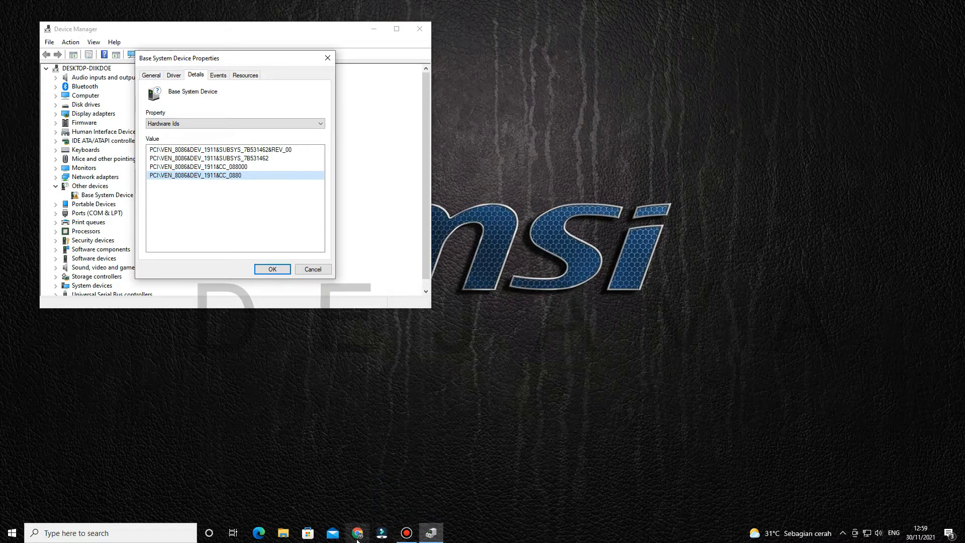
- Switch to Chrome, search the web for the copied hardware ID, and close the unused empty tab
left_click(357, 532)
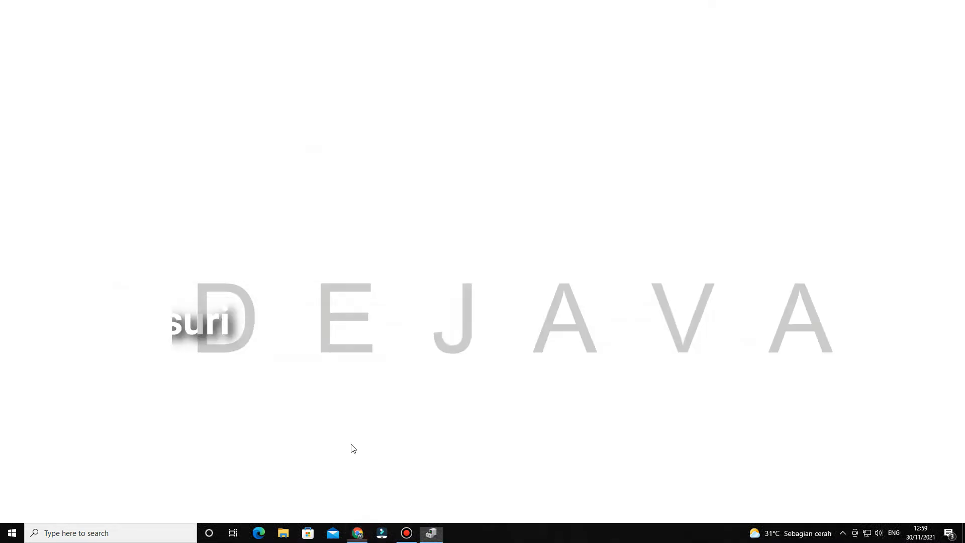
right_click(233, 24)
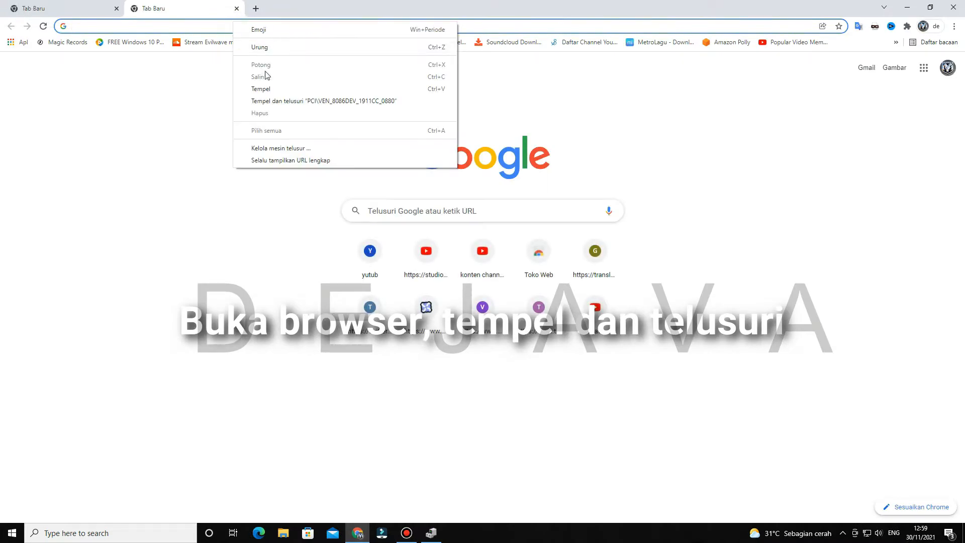
left_click(278, 99)
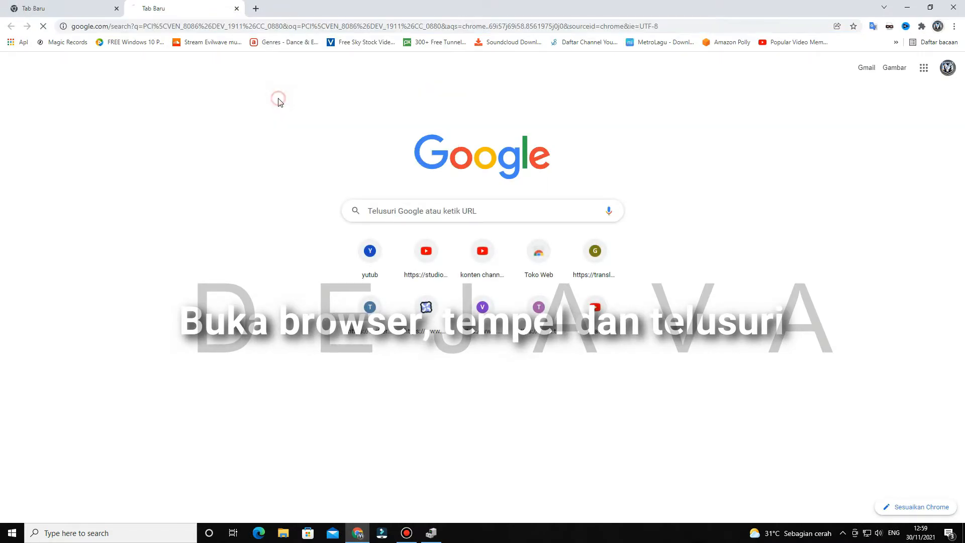
left_click(116, 8)
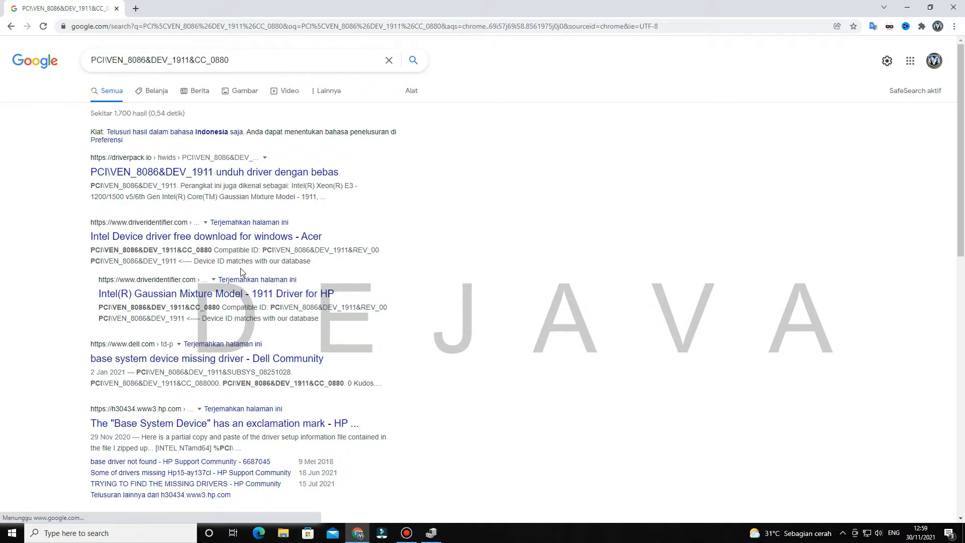
- Open the driveridentifier.com result for the Acer Intel Device driver in a new tab, switch to it, and collapse the bottom ad
right_click(134, 241)
left_click(150, 246)
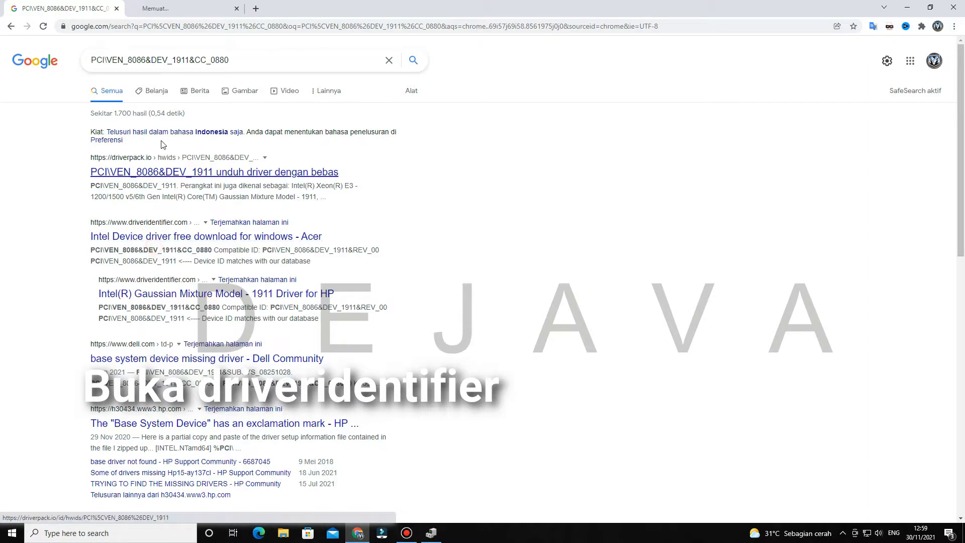
left_click(171, 8)
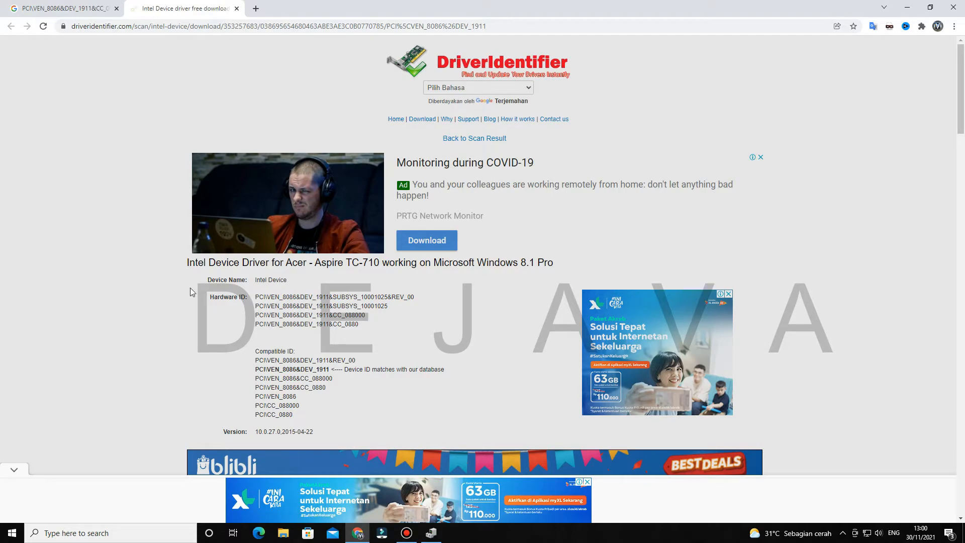
left_click(14, 473)
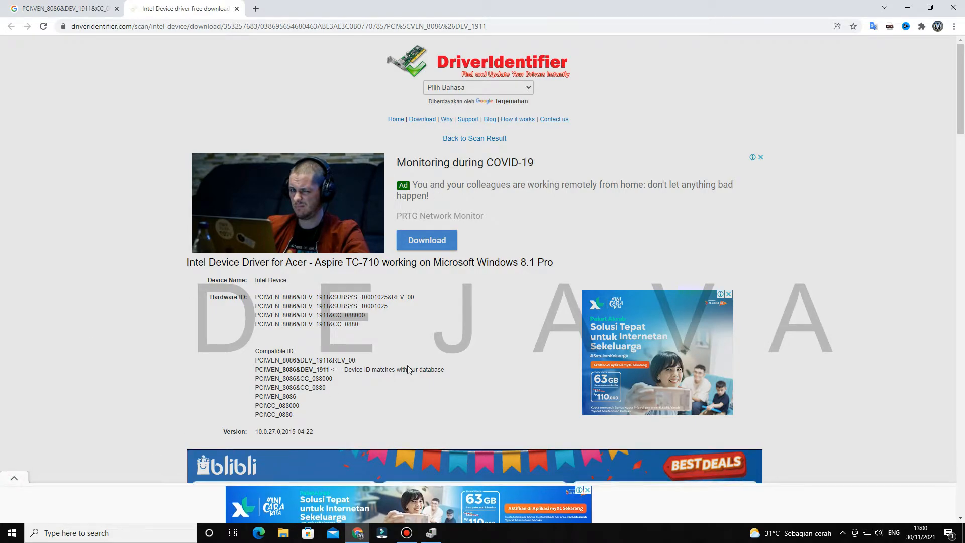
- Dismiss the DriverIdentifier welcome pop-up and examine the matching driver files and listed hardware IDs, checking Device Manager along the way
scroll(435, 354, "down", 8)
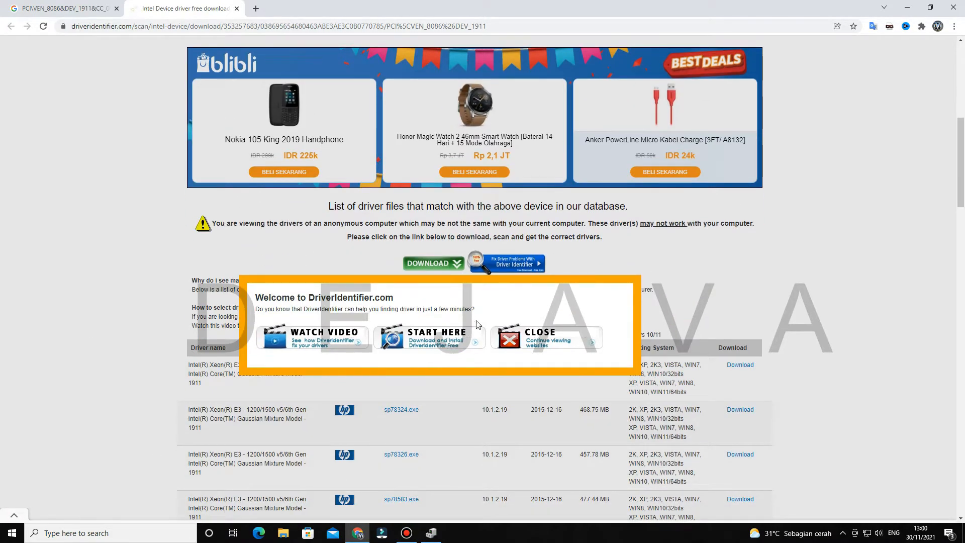
left_click(745, 263)
scroll(743, 258, "down", 3)
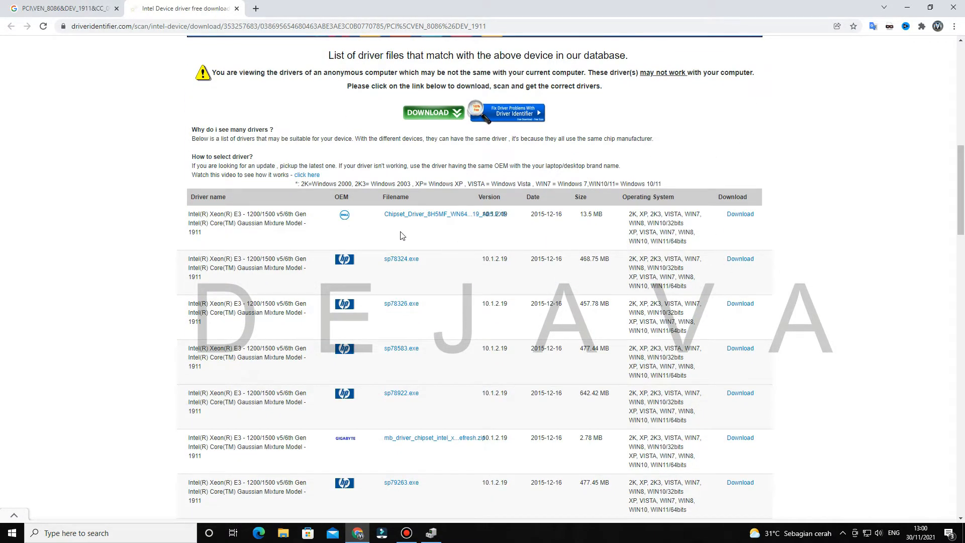
scroll(388, 237, "down", 2)
left_click(431, 532)
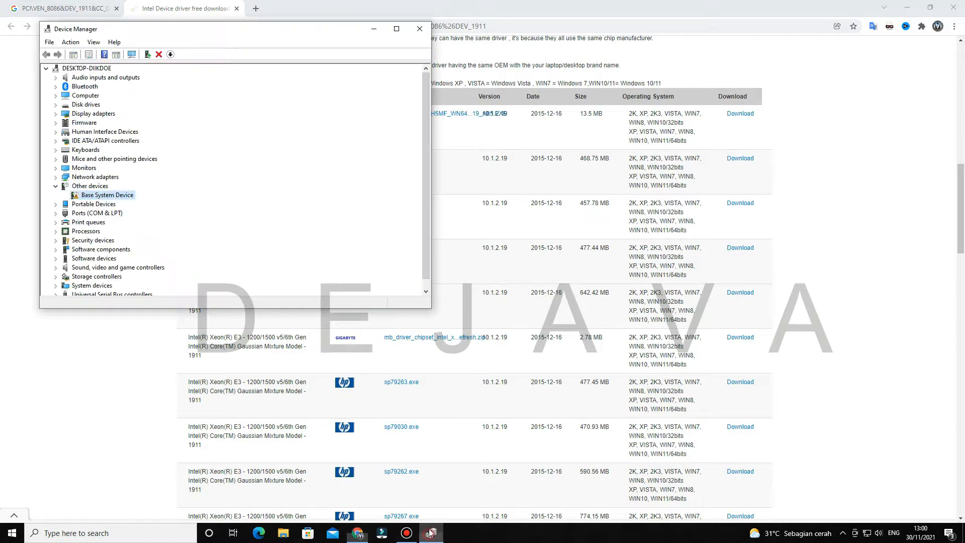
left_click(854, 126)
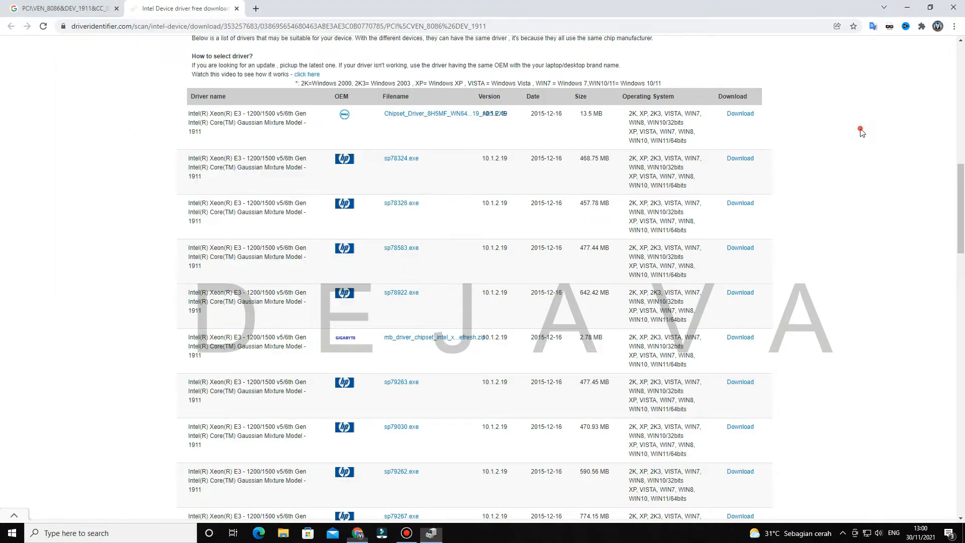
scroll(862, 132, "up", 7)
scroll(860, 133, "up", 4)
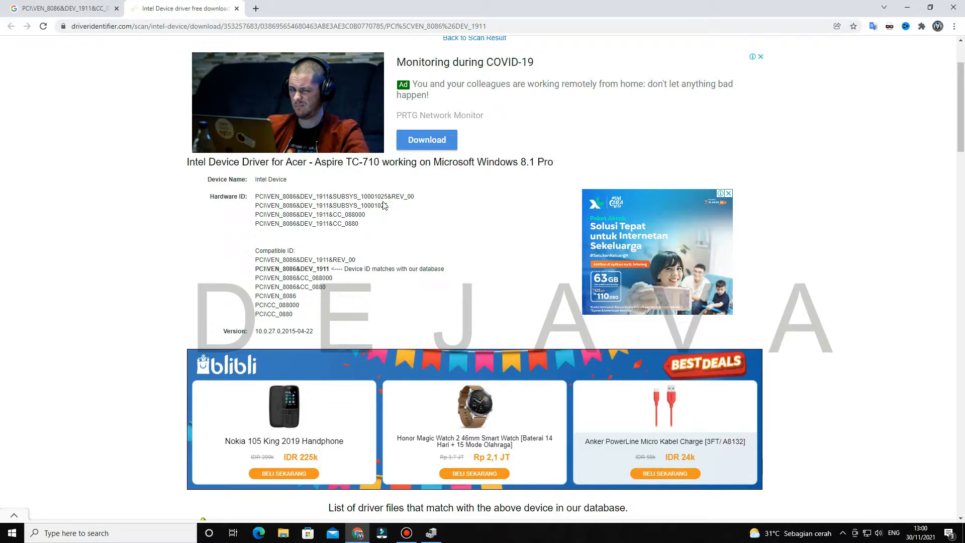
- Open the Base System Device's properties in Device Manager and copy the first hardware ID, PCI\VEN_8086&DEV_1911&SUBSYS_7B531462&REV_00
left_click(427, 535)
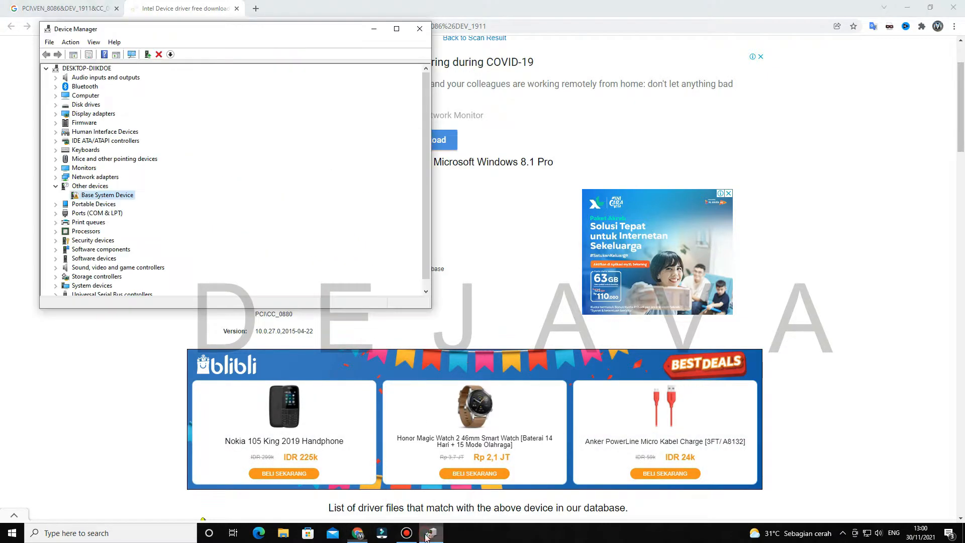
right_click(126, 198)
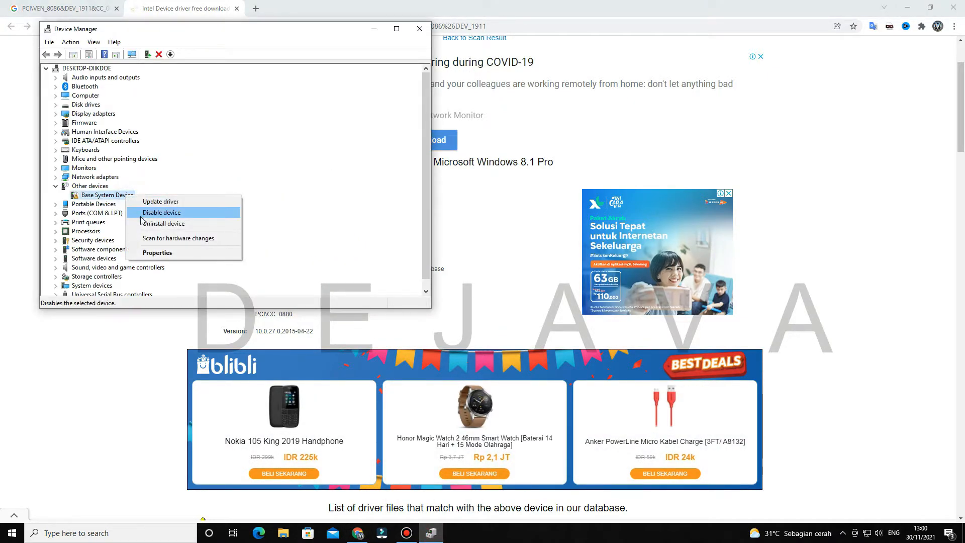
left_click(155, 250)
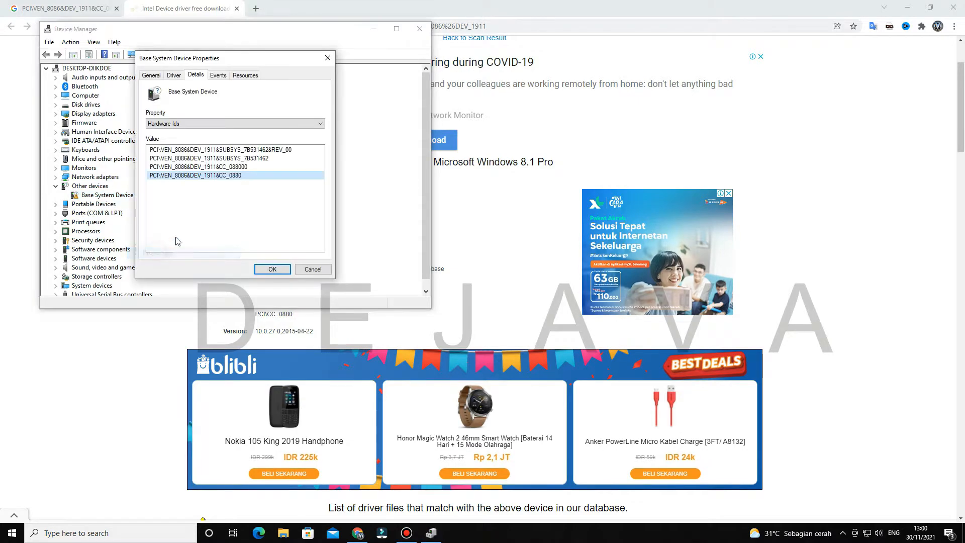
left_click(221, 149)
right_click(221, 150)
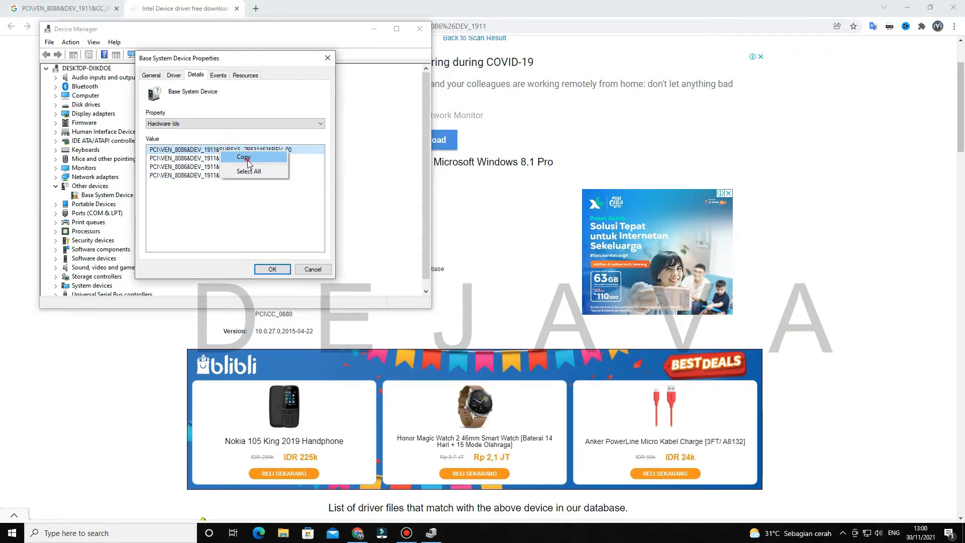
left_click(244, 157)
- Return to the Google results in Chrome and search for PCI\VEN_8086&DEV_1911&CC_0880 from the selected query in a new tab
left_click(50, 6)
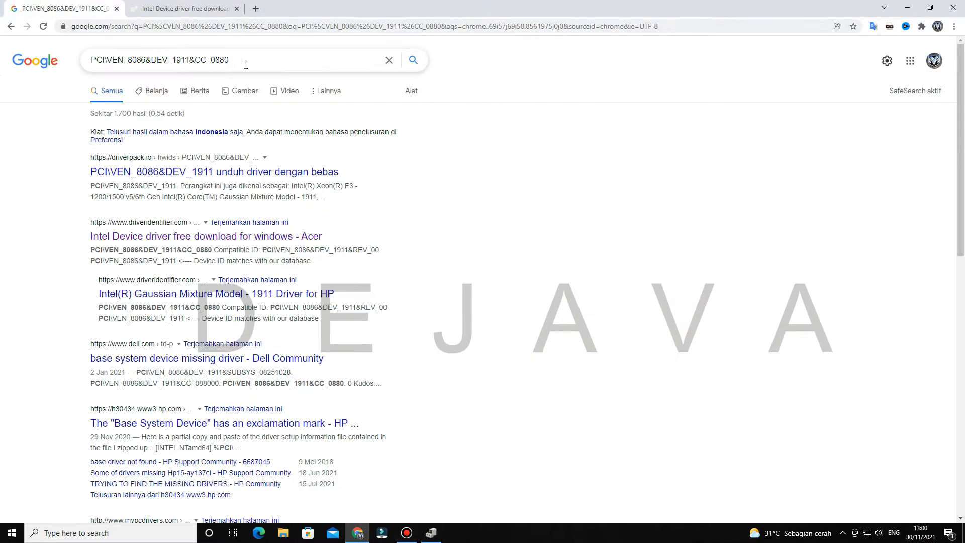
left_click_drag(261, 60, 90, 61)
right_click(139, 60)
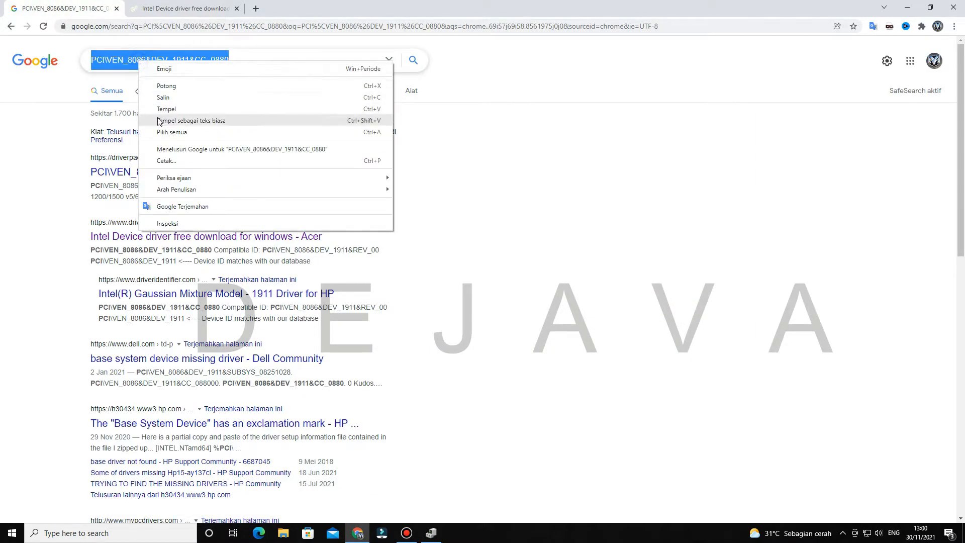
left_click(168, 149)
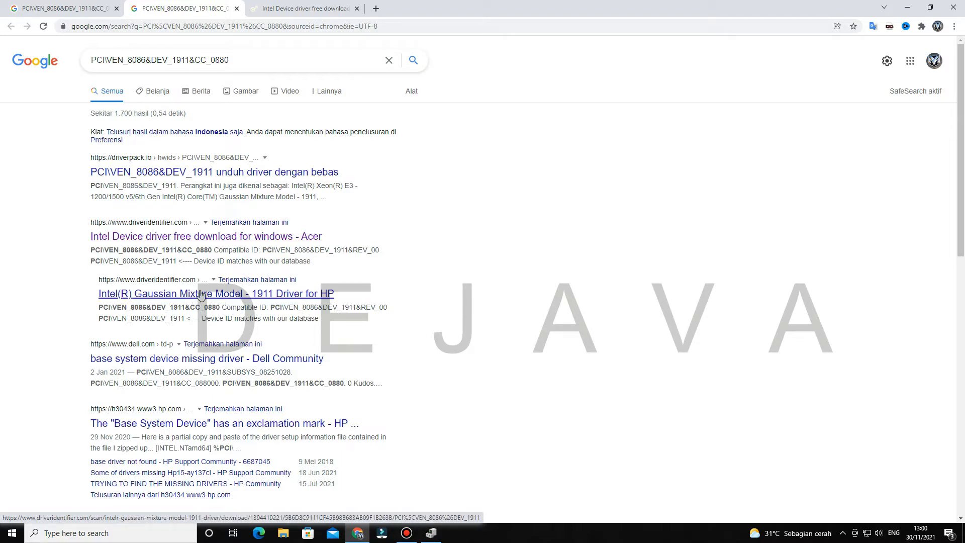
- Open the driveridentifier.com result for the Acer Intel Device driver in a new tab and switch to it
right_click(201, 237)
left_click(230, 238)
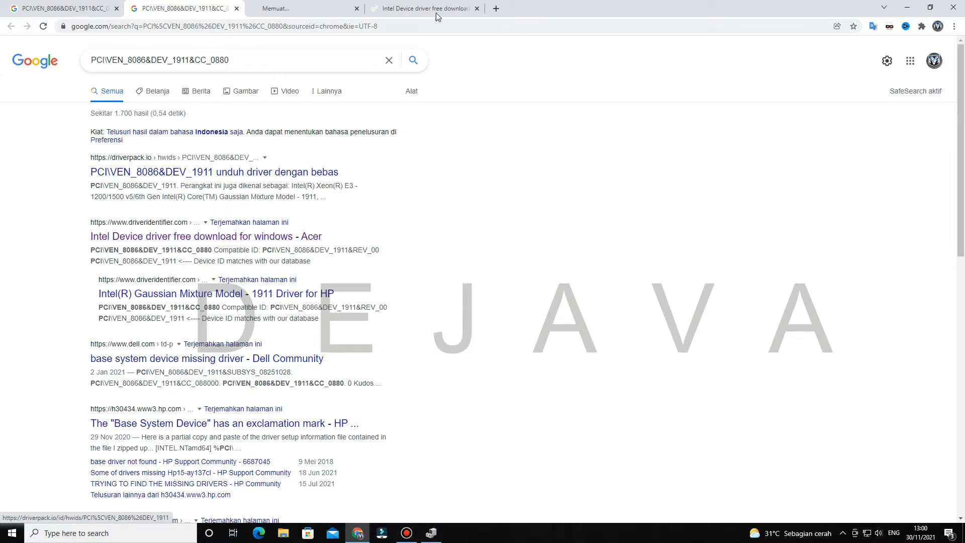
left_click(309, 6)
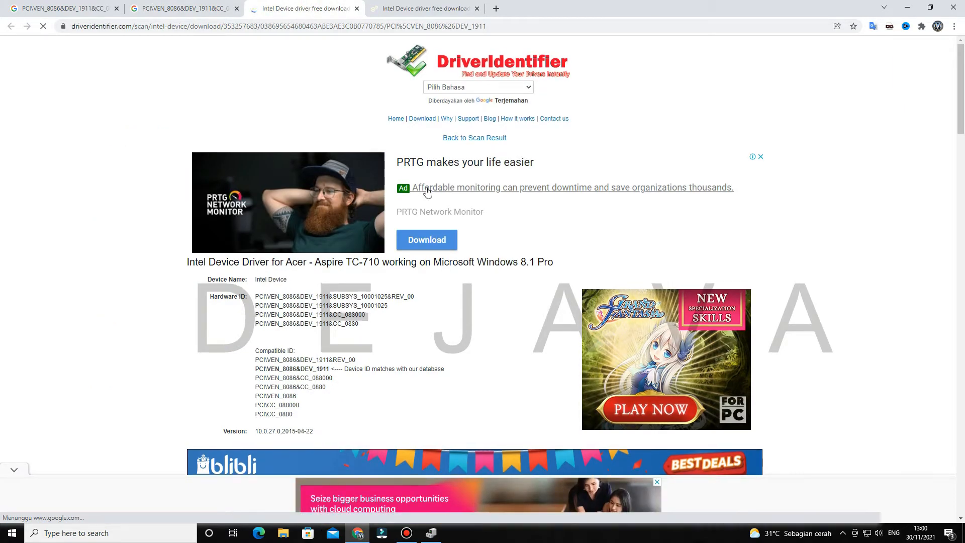
- Find the MSI file chipset_10.1.2.19.zip in the list of matching drivers, open its download page, and close the interstitial ad
scroll(430, 191, "down", 10)
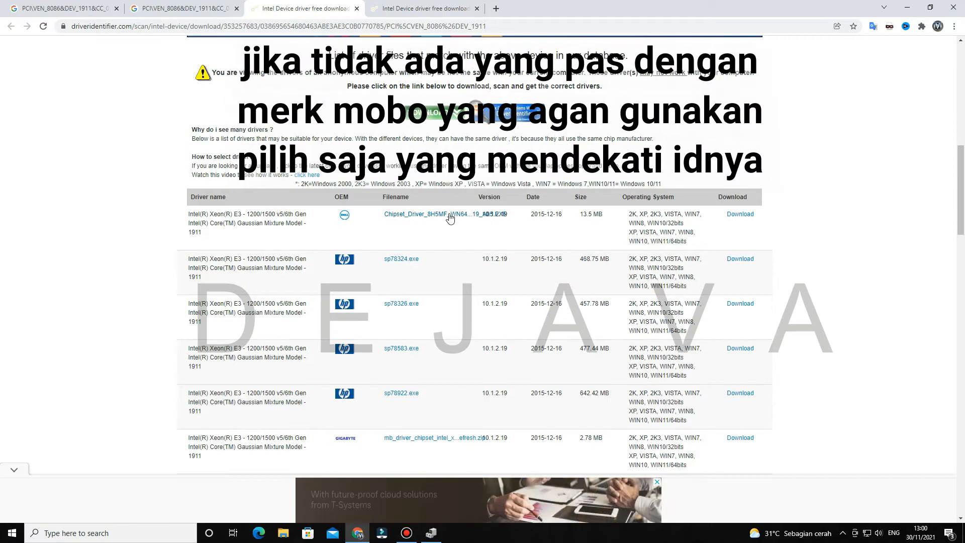
scroll(472, 268, "down", 5)
scroll(472, 269, "down", 10)
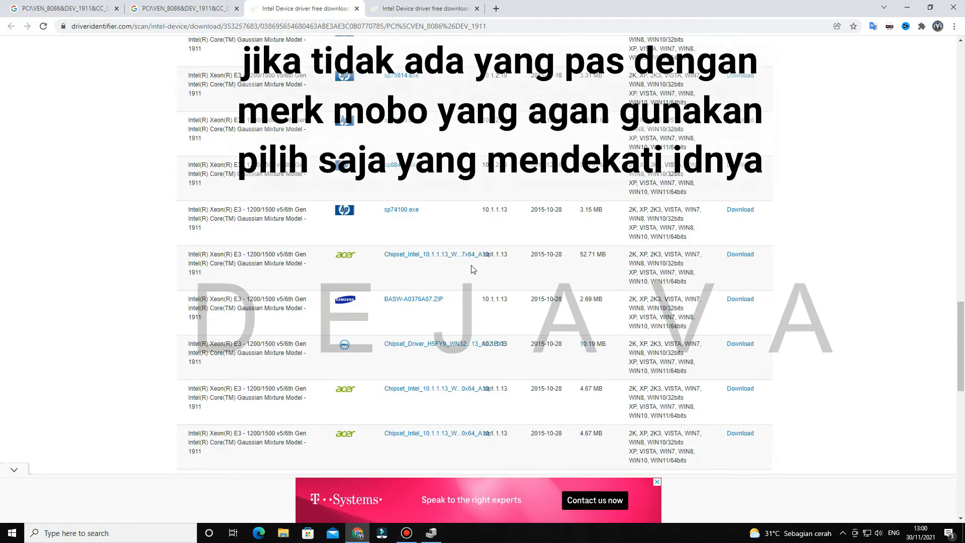
scroll(472, 269, "up", 4)
scroll(348, 211, "up", 2)
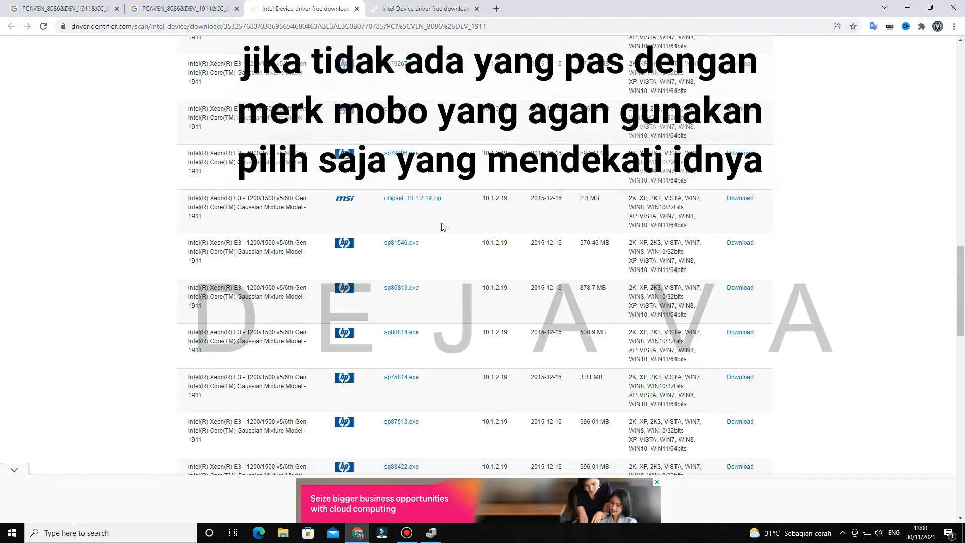
scroll(443, 227, "up", 1)
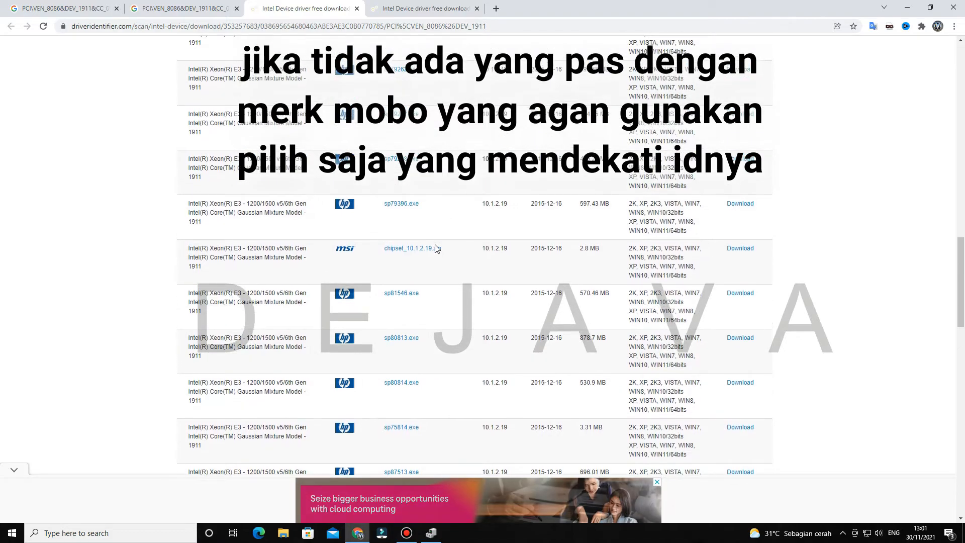
left_click(741, 251)
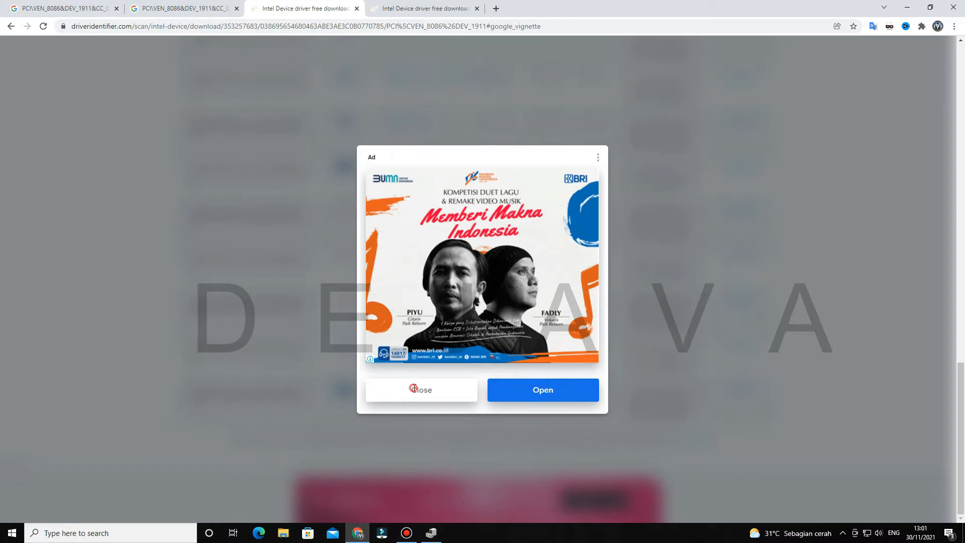
left_click(413, 388)
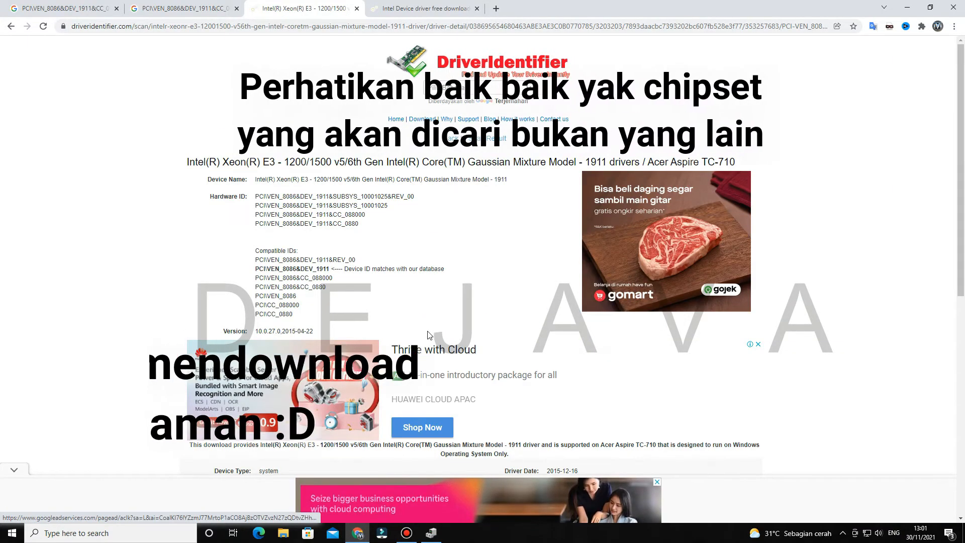
- Collapse the ad banner on the driver detail page and open the download from MSI
scroll(510, 334, "down", 3)
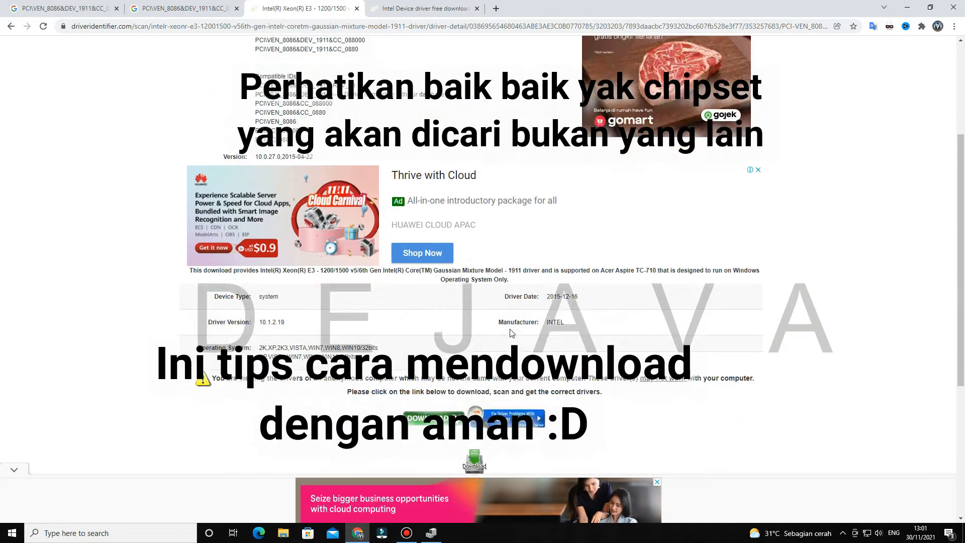
scroll(511, 334, "down", 3)
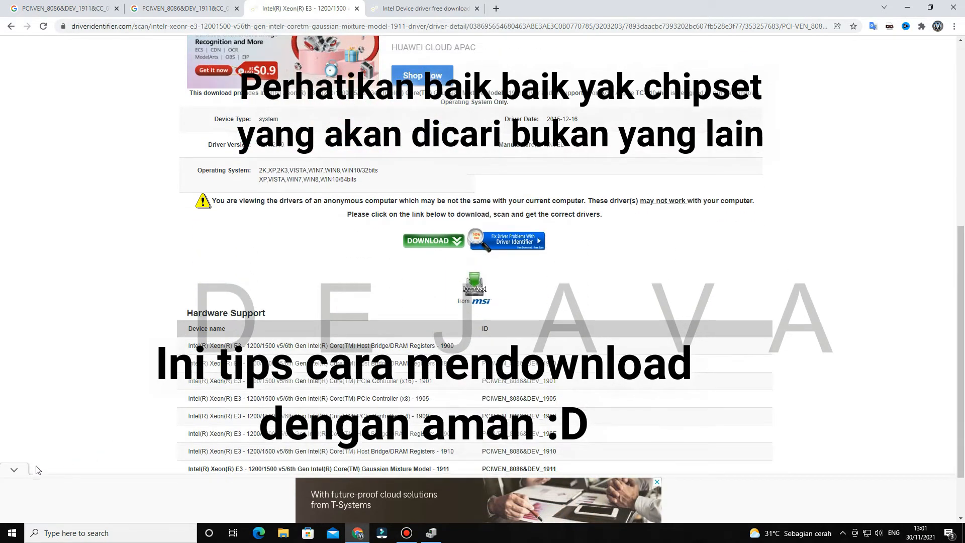
left_click(16, 472)
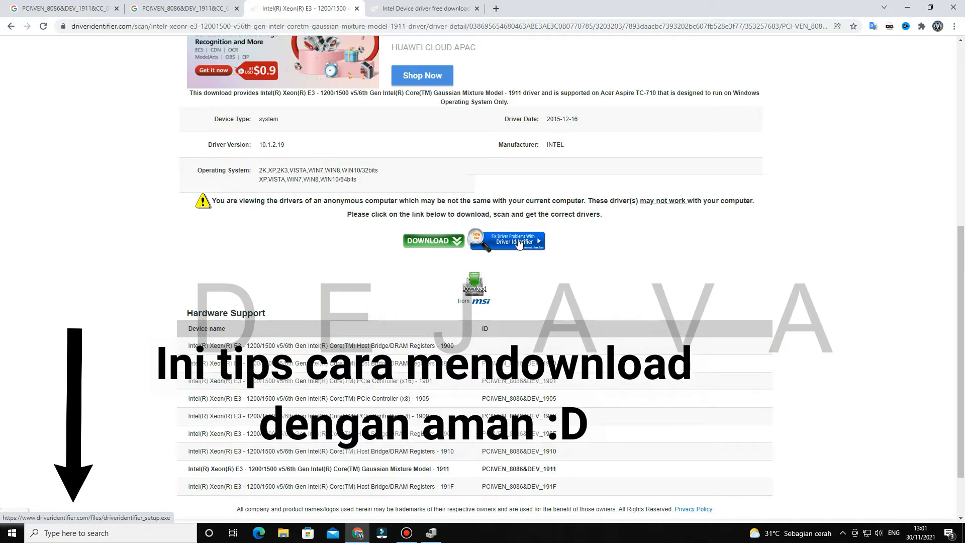
left_click(475, 293)
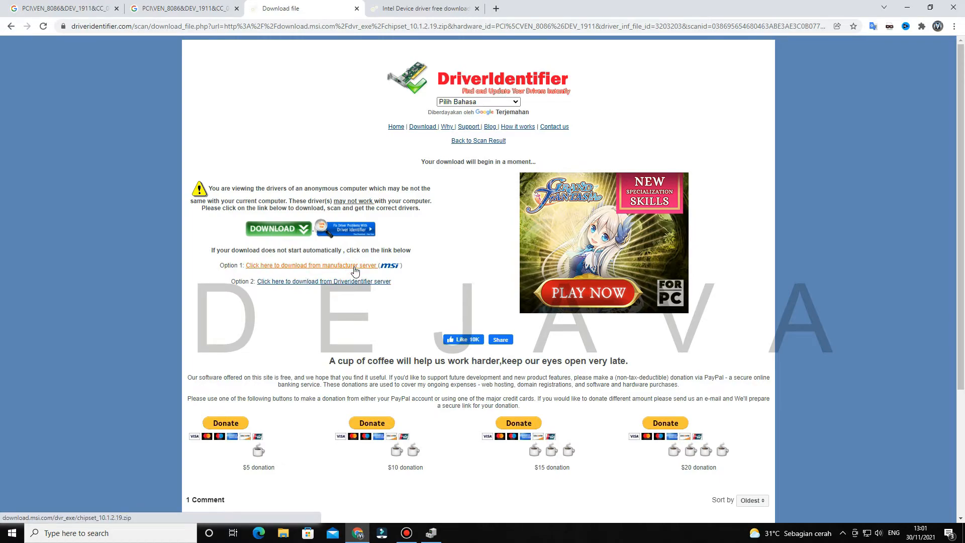
- Download chipset_10.1.2.19.zip from the Driveridentifier server with Free Download Manager, saving it in the Downloads folder
left_click(350, 282)
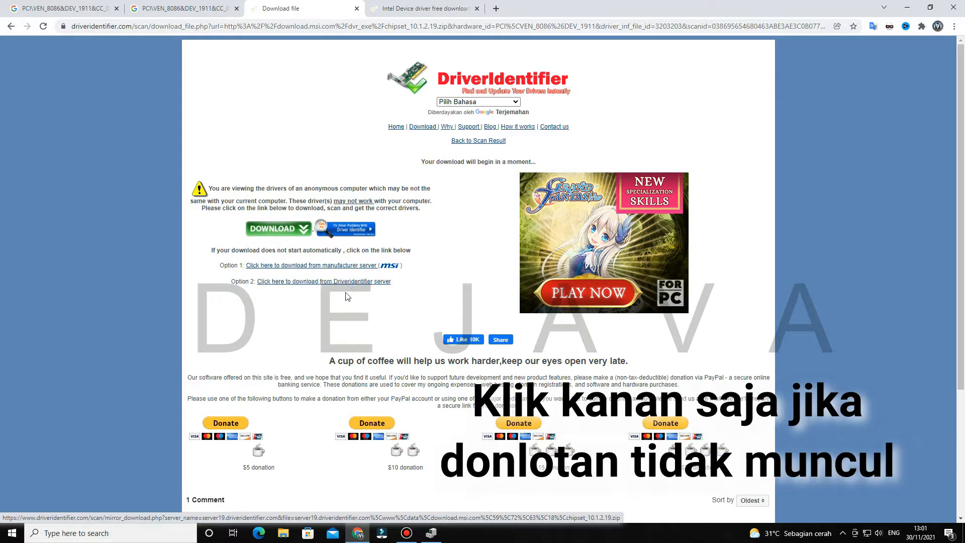
right_click(346, 282)
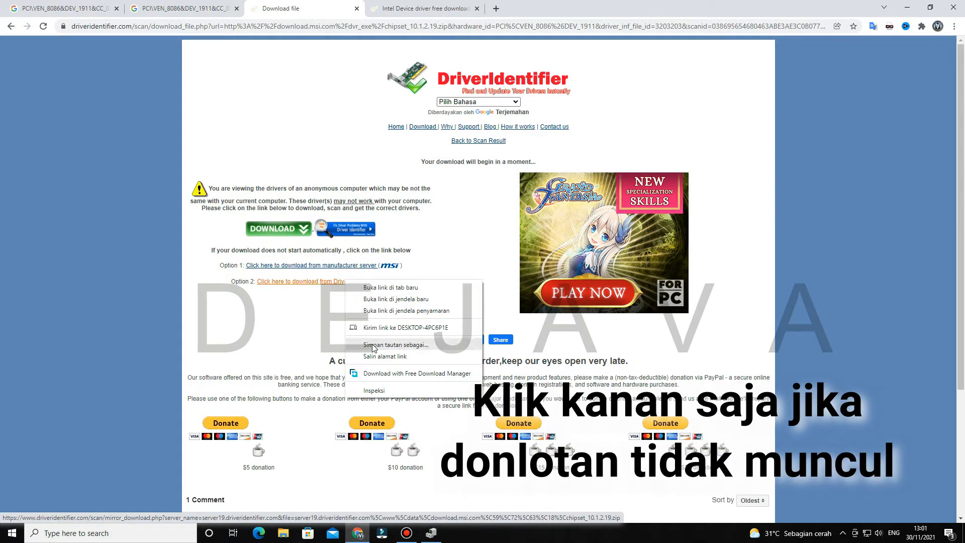
left_click(388, 374)
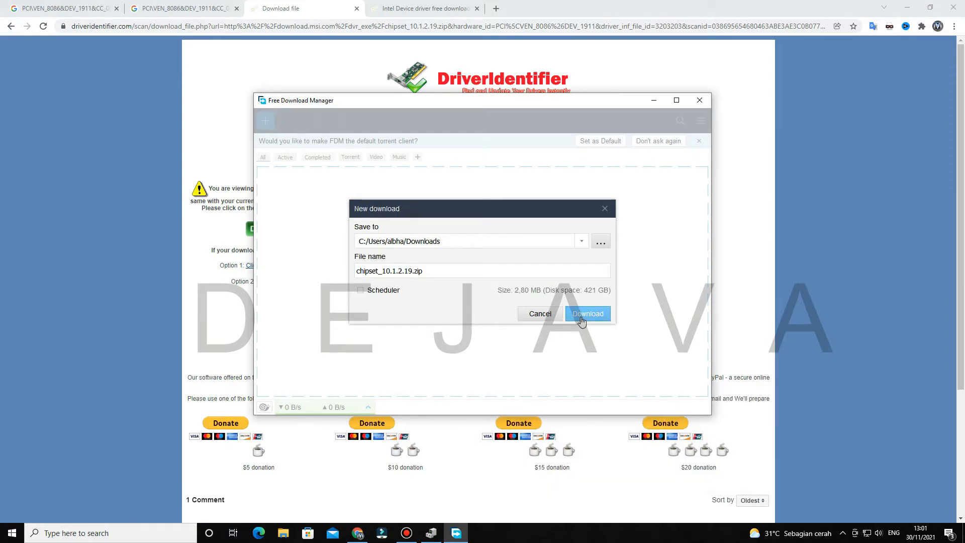
left_click(581, 320)
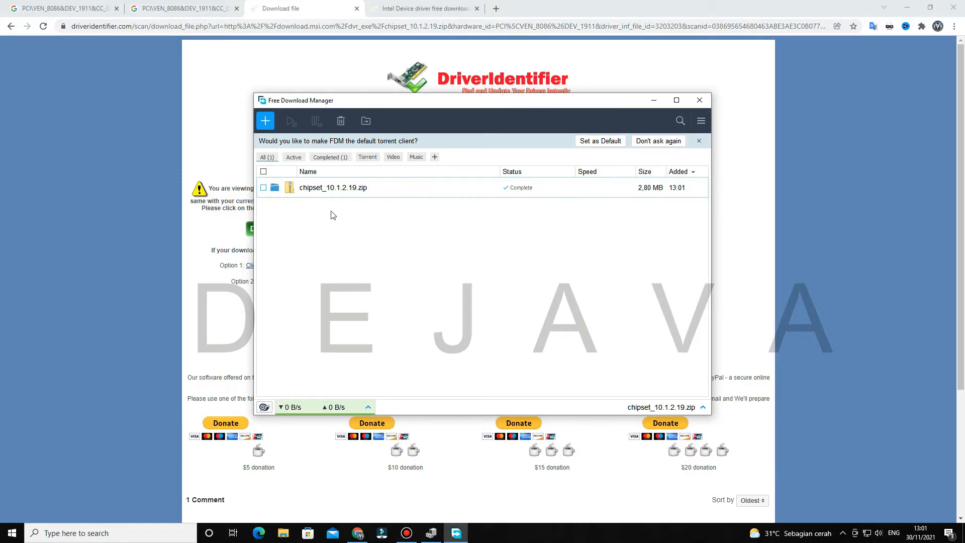
- Show the downloaded zip in its folder and browse through its 10.1.2.19 folder into the nested Chipset_10.1.2.19_Public archive
left_click(275, 189)
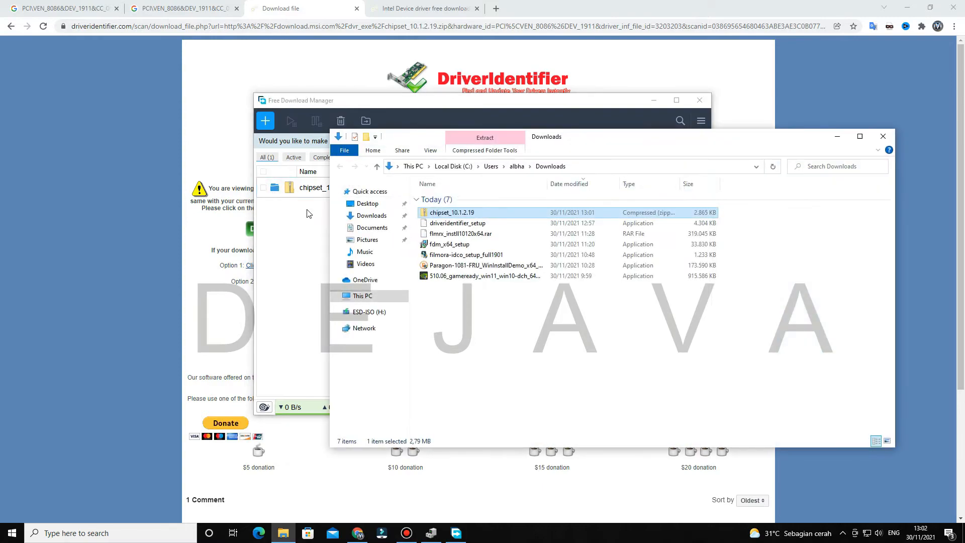
double_click(475, 215)
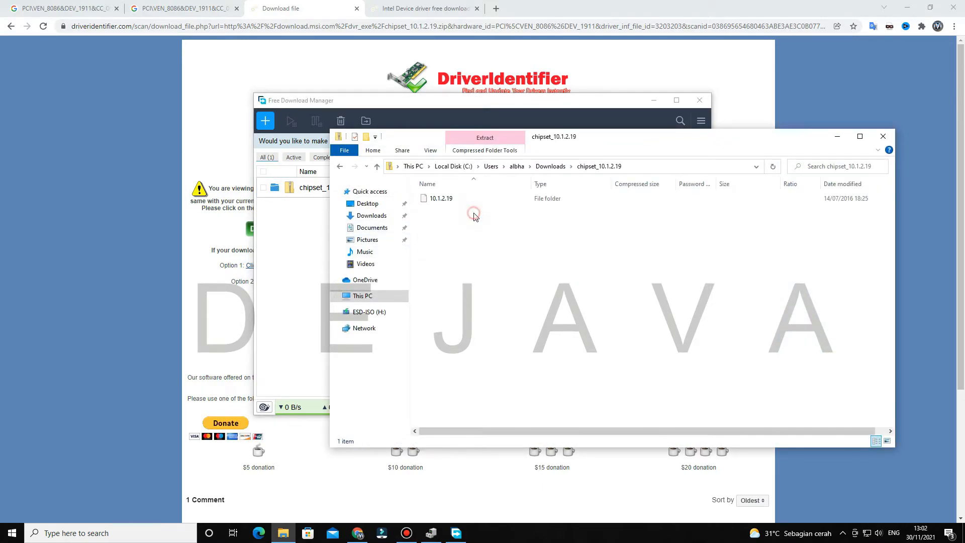
double_click(432, 199)
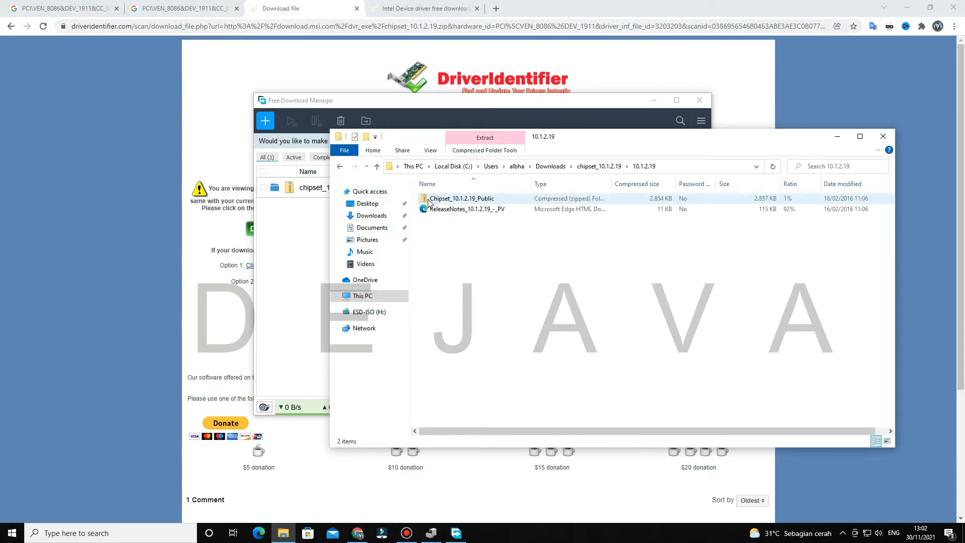
double_click(437, 199)
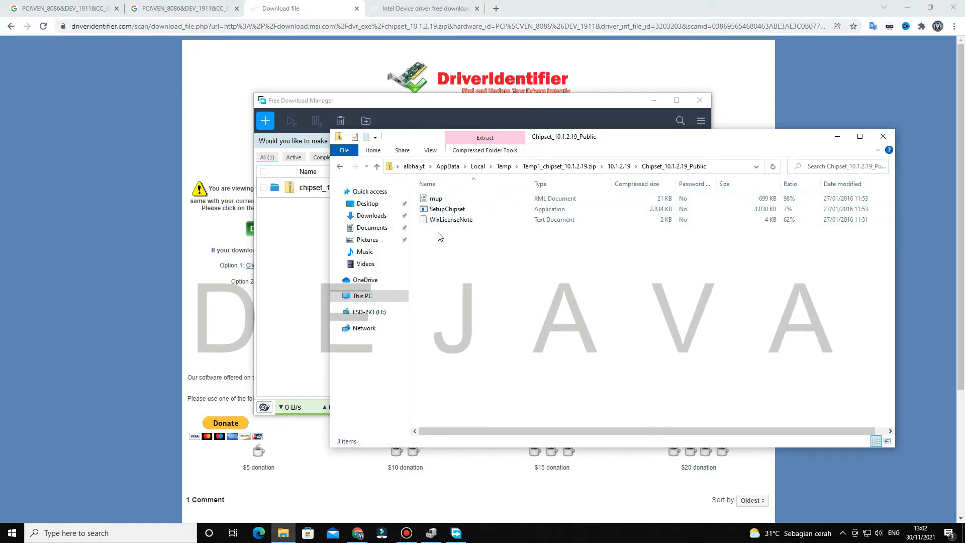
- Try to navigate up from the nested Chipset_10.1.2.19_Public archive to the outer archive
left_click(376, 166)
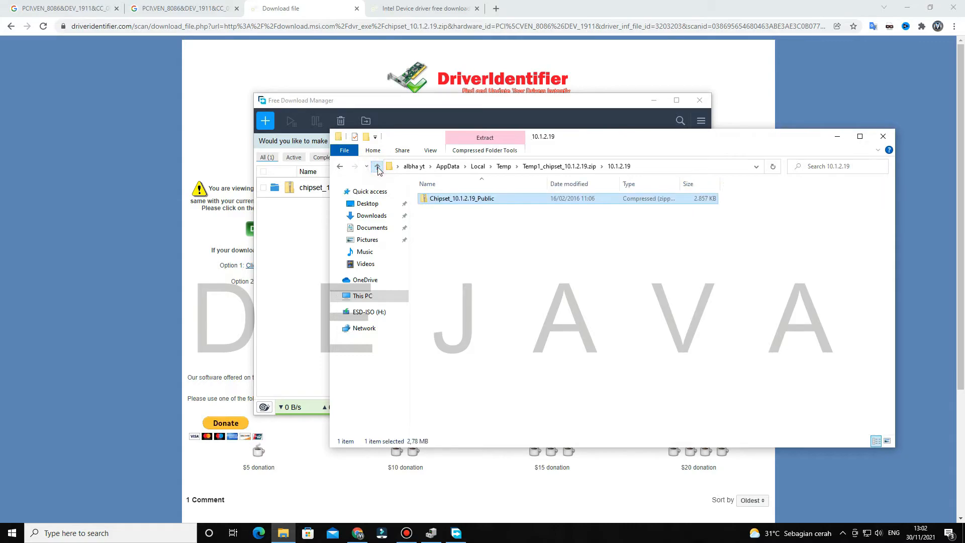
left_click(377, 167)
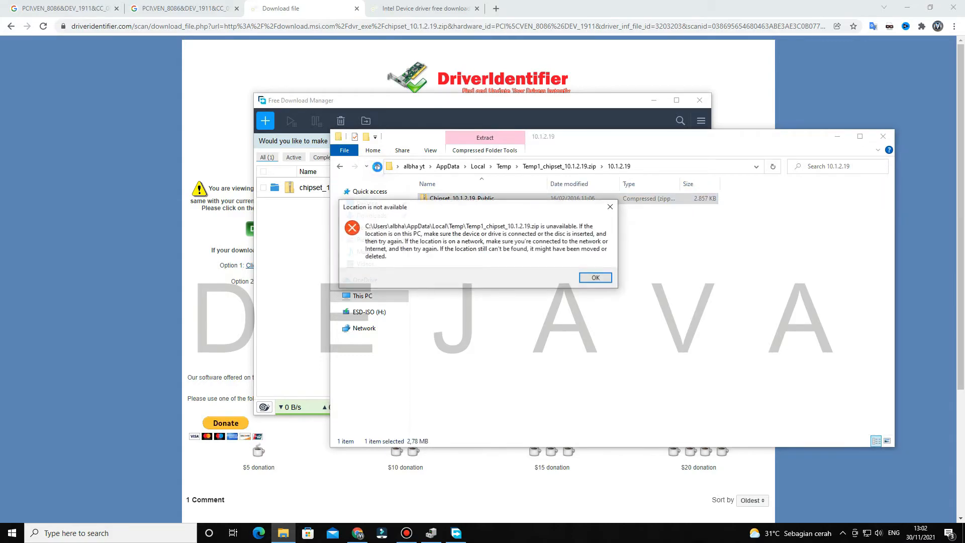
left_click(595, 277)
left_click(377, 167)
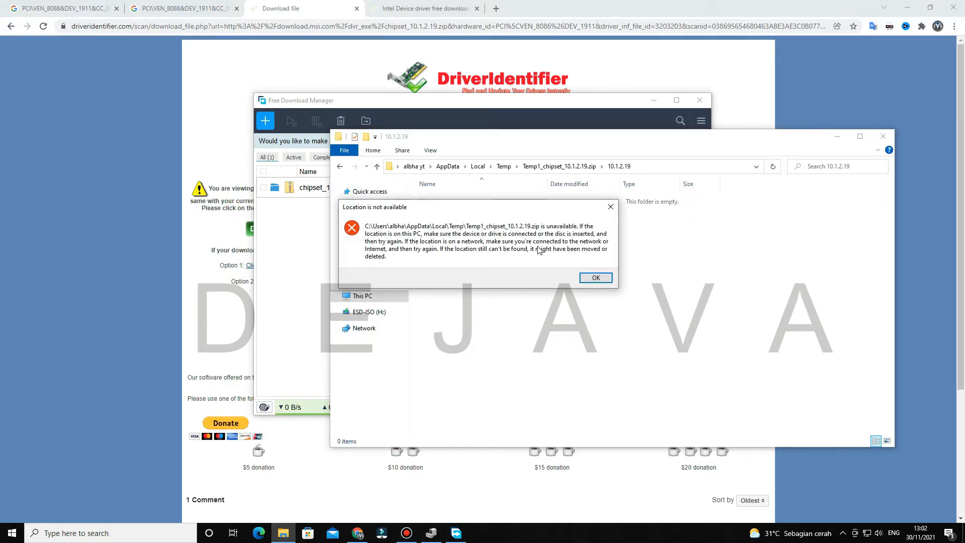
left_click(597, 277)
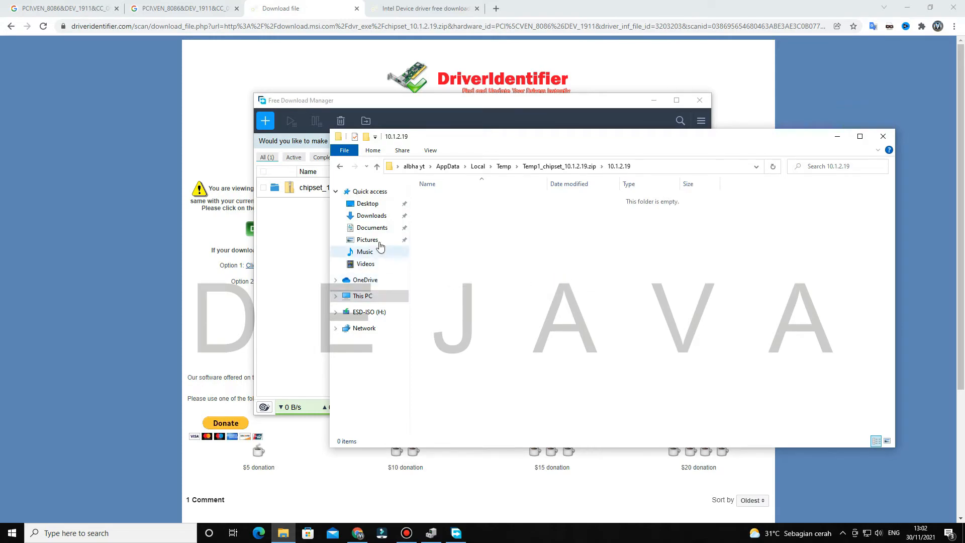
- Copy the 10.1.2.19 folder from inside the chipset_10.1.2.19 archive in Downloads and go back up to the Downloads folder
left_click(374, 215)
left_click(468, 215)
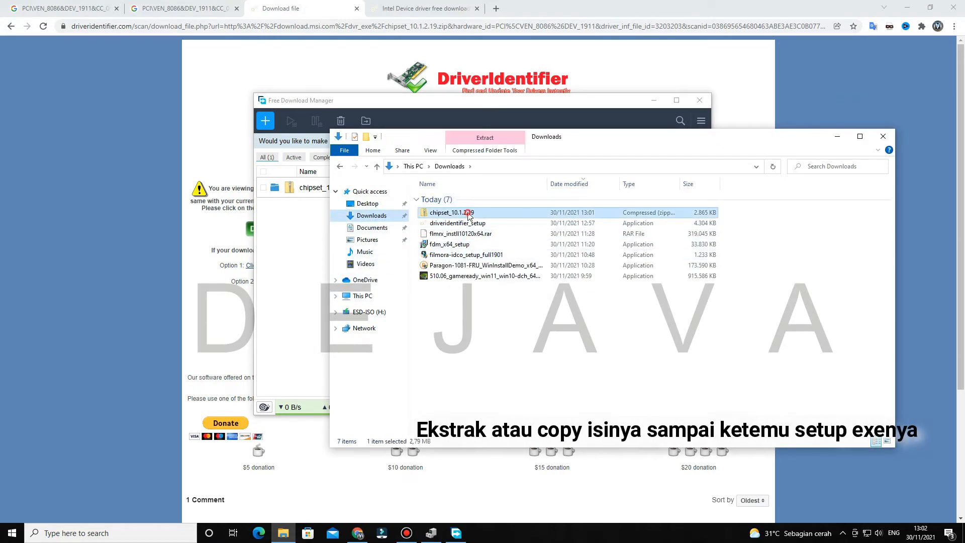
double_click(468, 213)
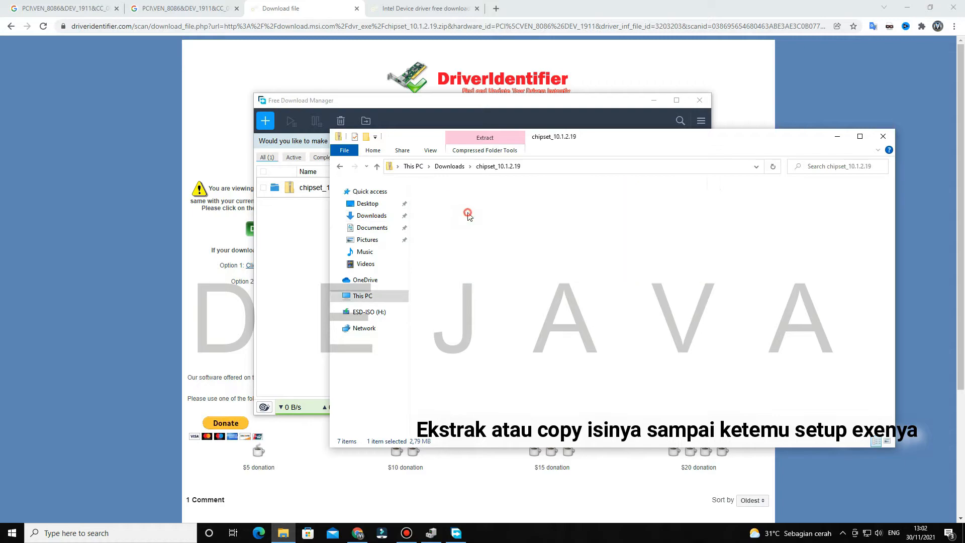
right_click(437, 201)
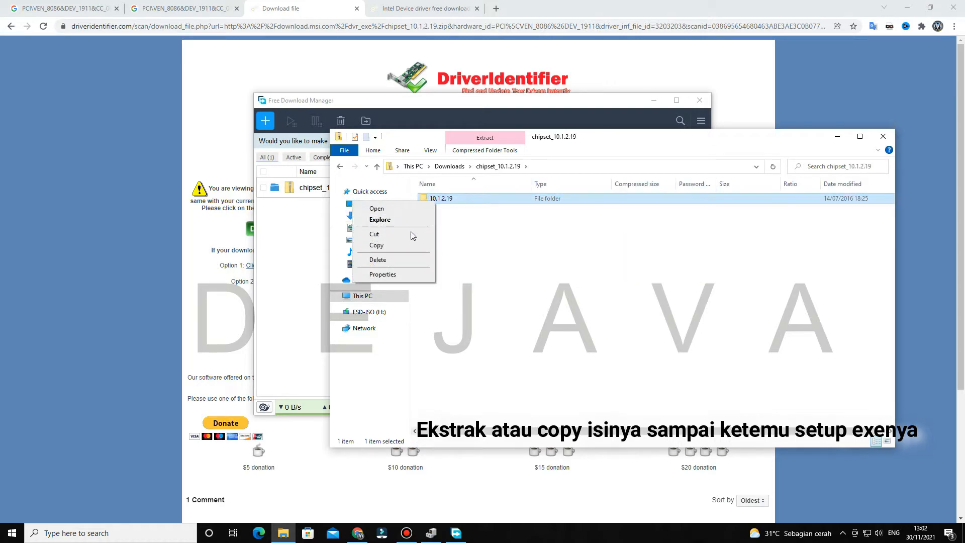
left_click(405, 245)
left_click(374, 167)
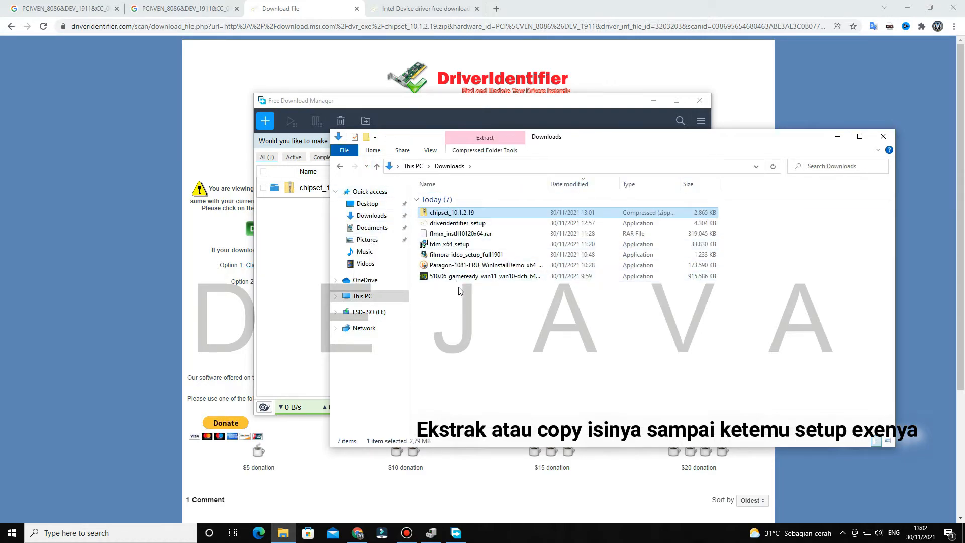
- Paste the copied 10.1.2.19 folder into Downloads and delete the chipset_10.1.2.19 archive
right_click(343, 290)
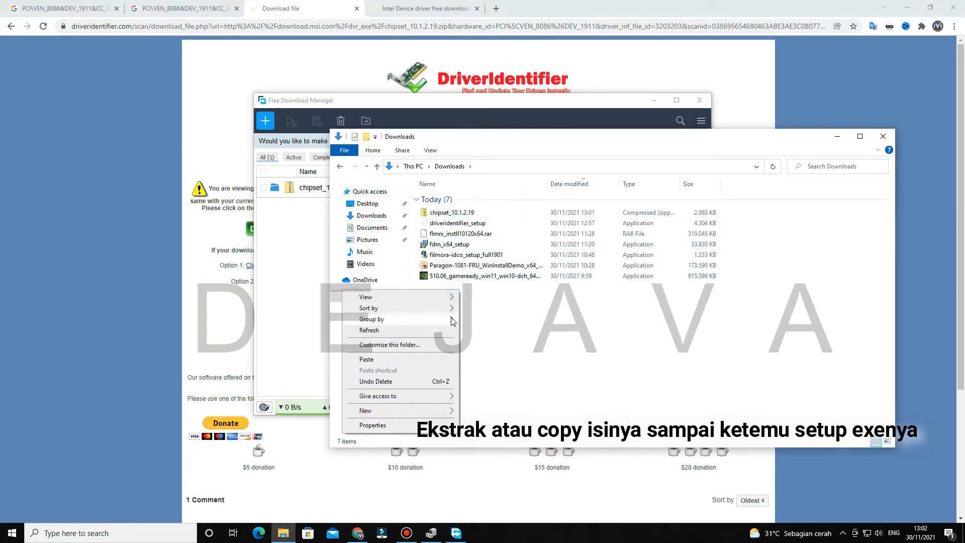
left_click(411, 359)
left_click(430, 212)
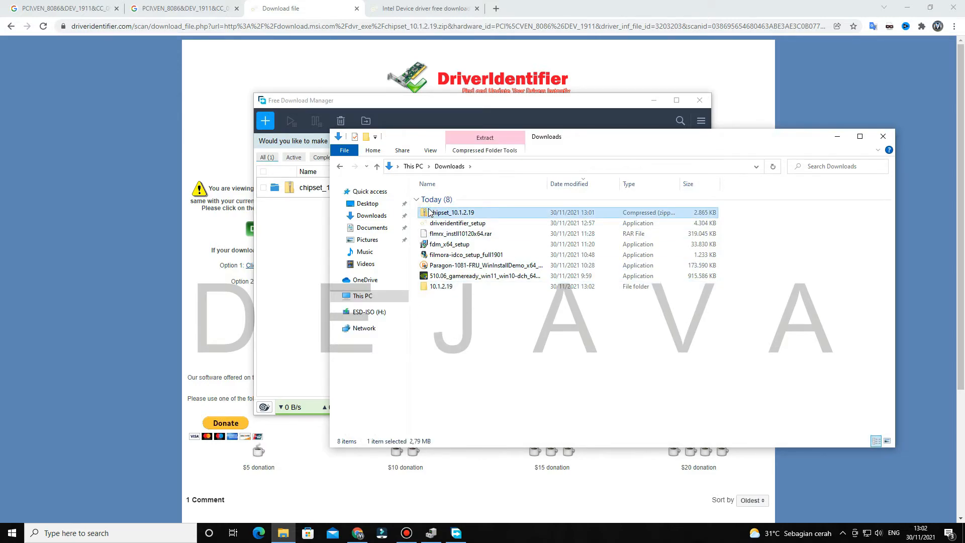
right_click(430, 212)
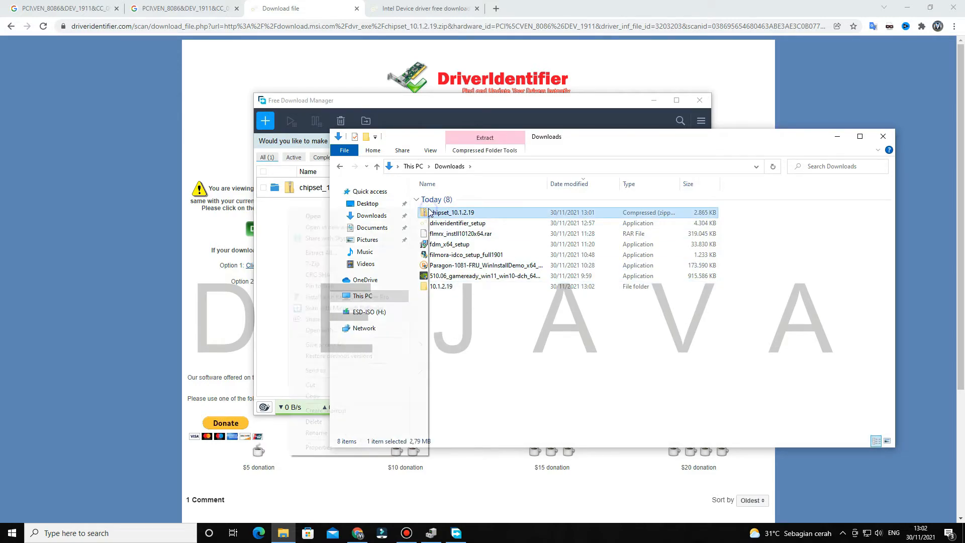
mouse_move(350, 275)
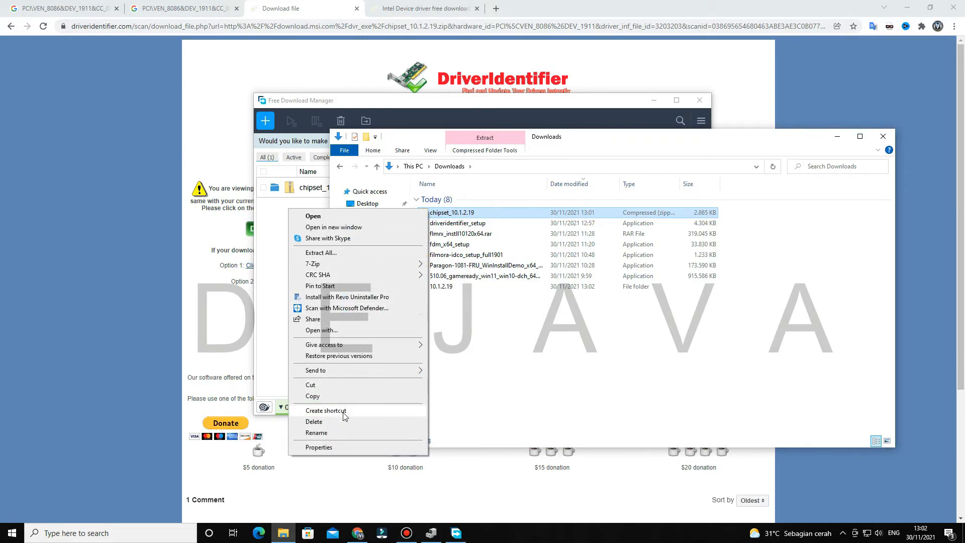
left_click(343, 423)
- Look inside the Chipset_10.1.2.19_Public archive in the 10.1.2.19 folder and extract its contents there with 7-Zip
double_click(438, 276)
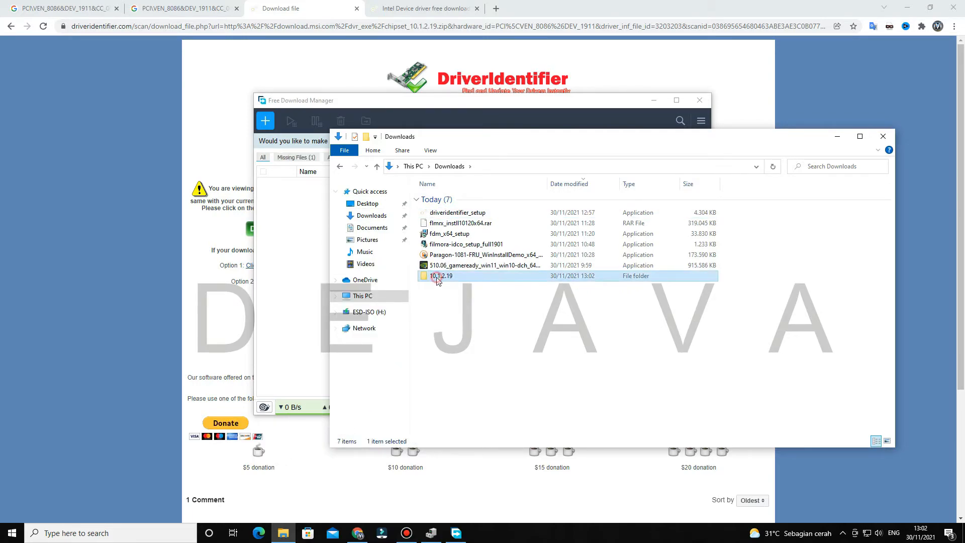
left_click(449, 210)
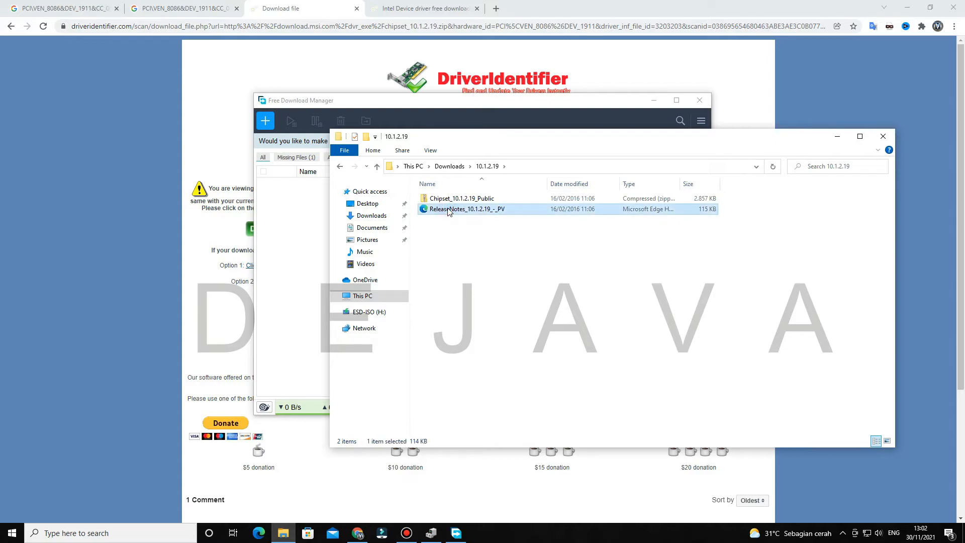
left_click(448, 199)
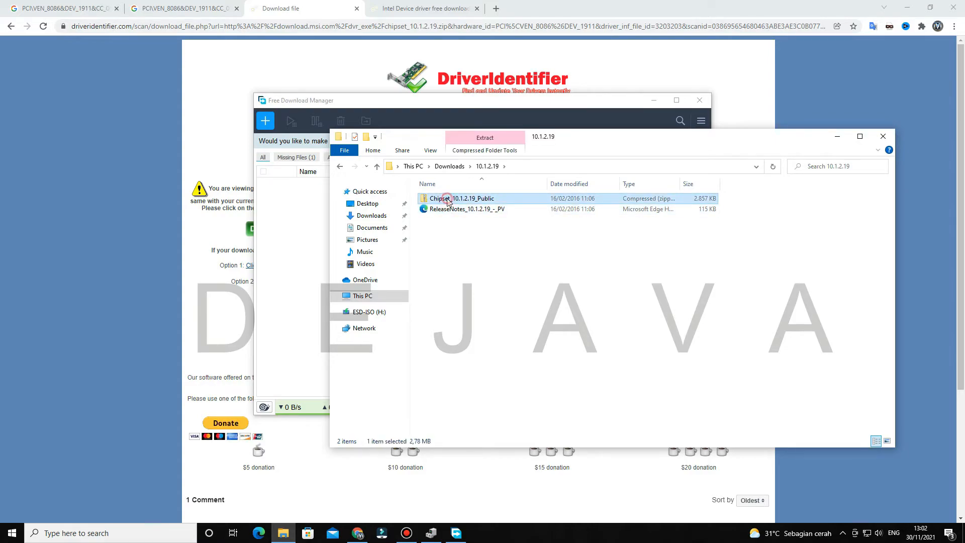
double_click(448, 200)
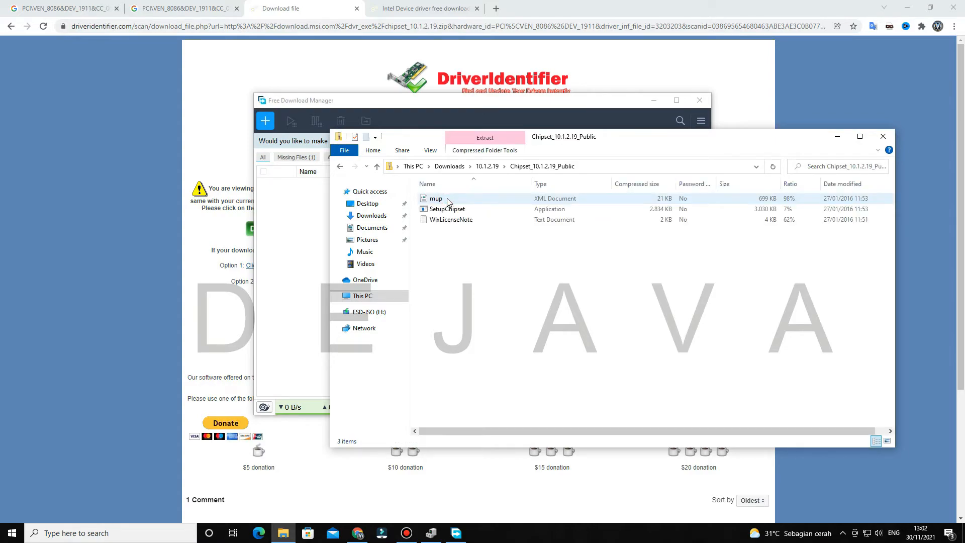
left_click(377, 166)
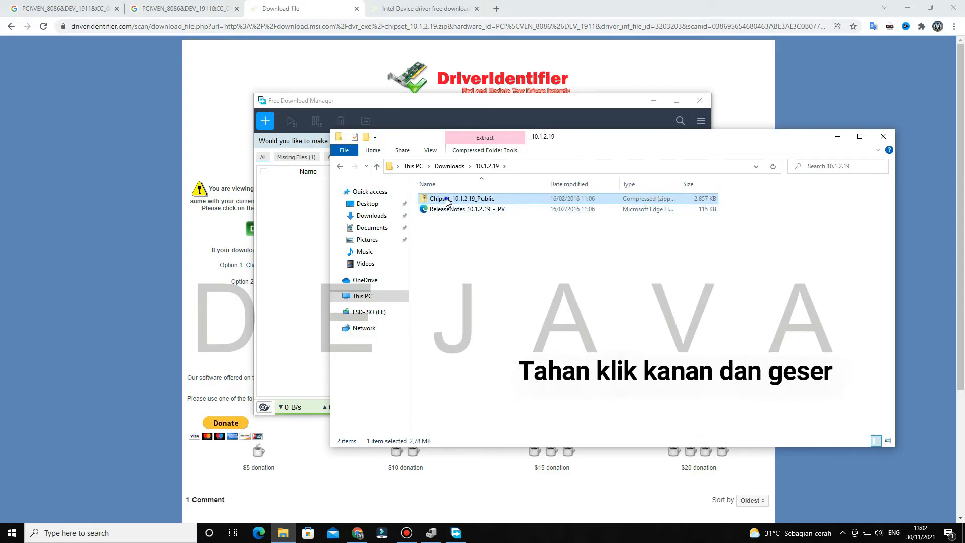
left_click_drag(446, 200, 468, 242)
mouse_move(530, 249)
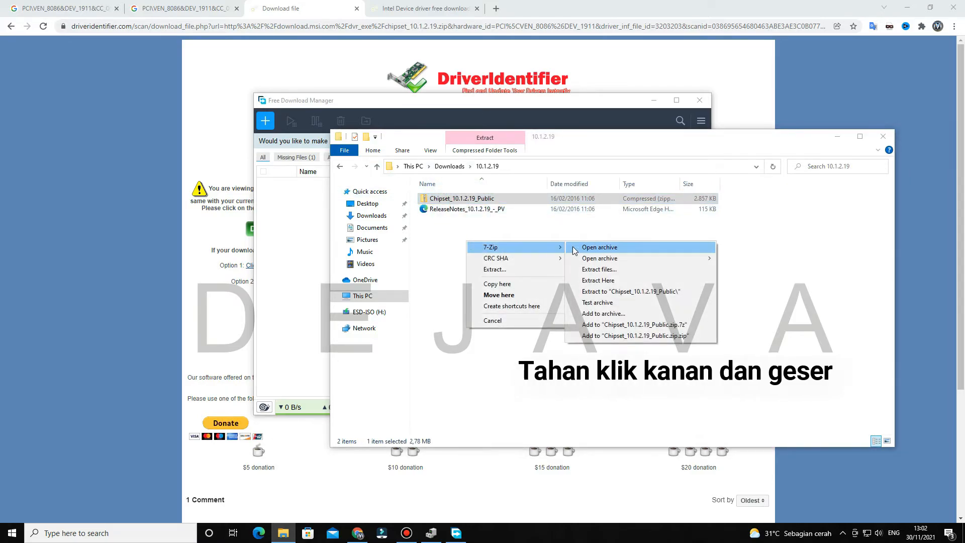
left_click(610, 282)
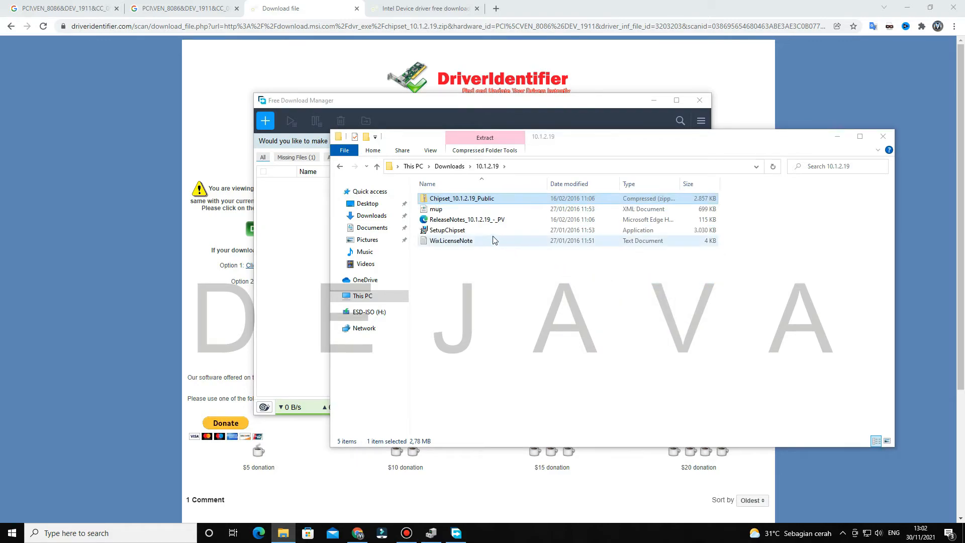
- Run SetupChipset with Device Manager brought into view, continue past the welcome page and accept the license agreement
left_click(461, 231)
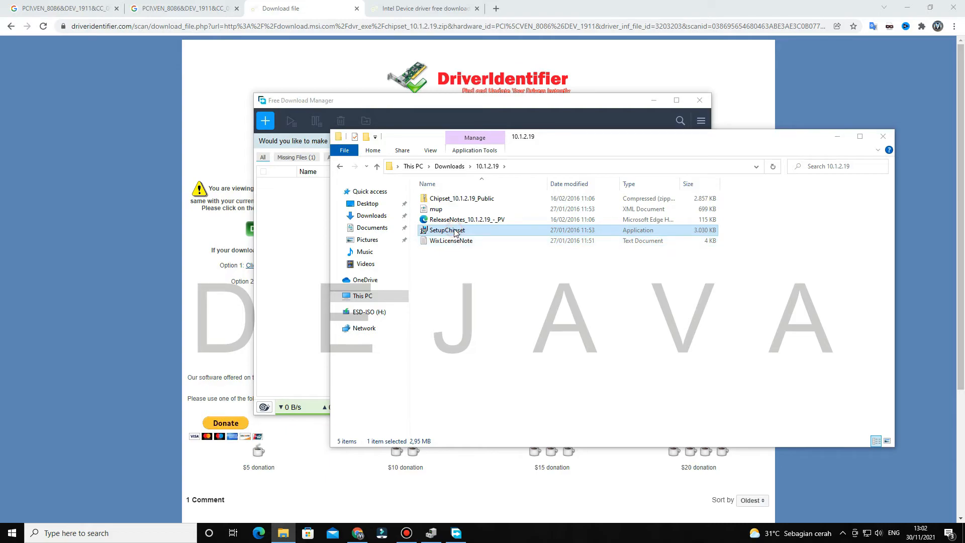
left_click(454, 231)
double_click(425, 231)
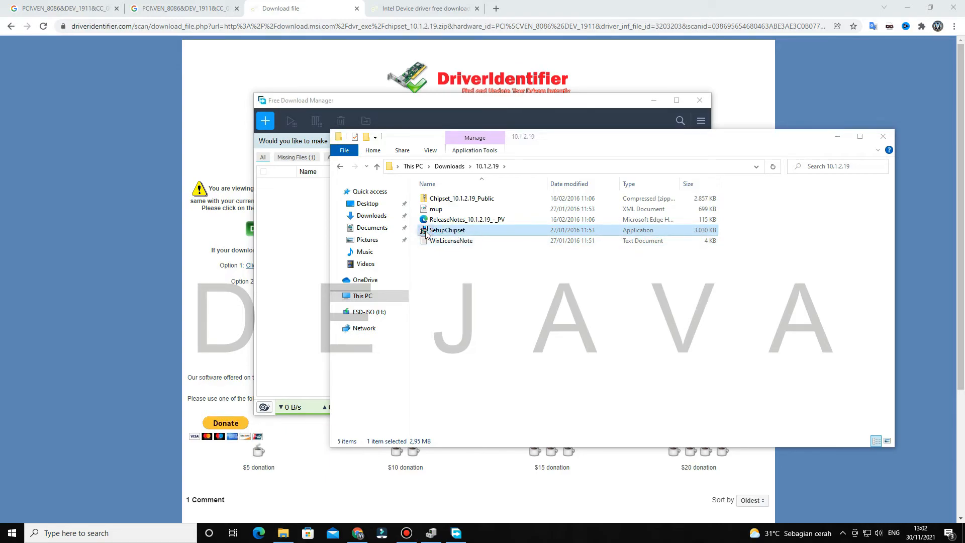
left_click(431, 533)
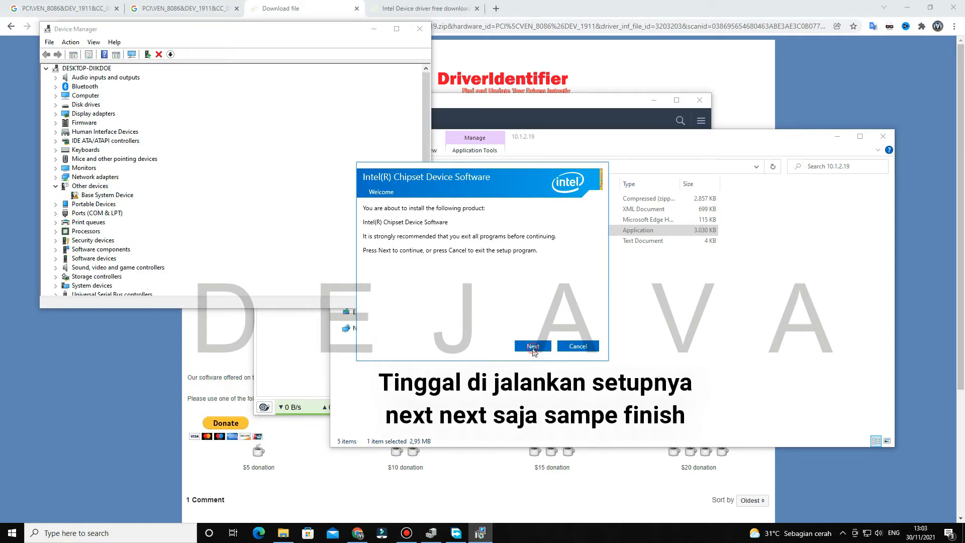
left_click(533, 347)
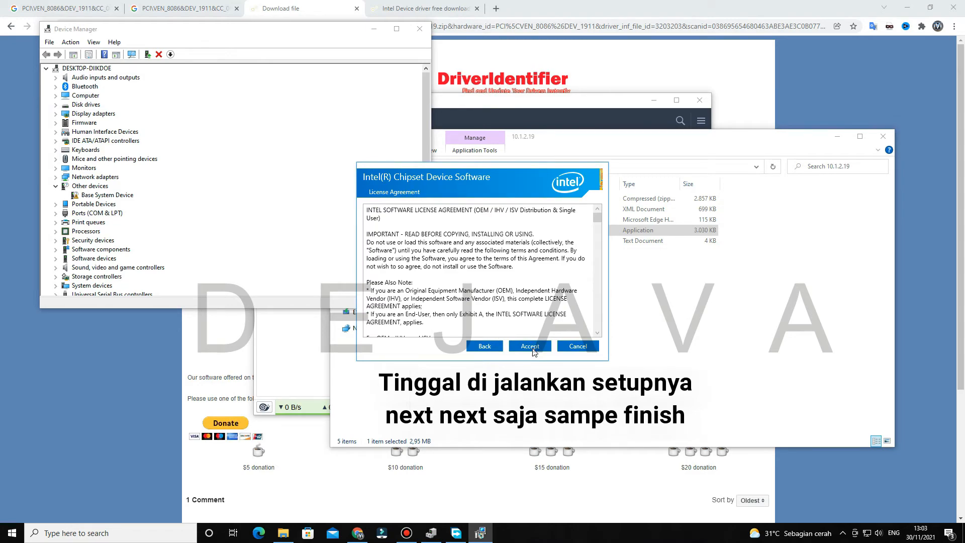
left_click(533, 348)
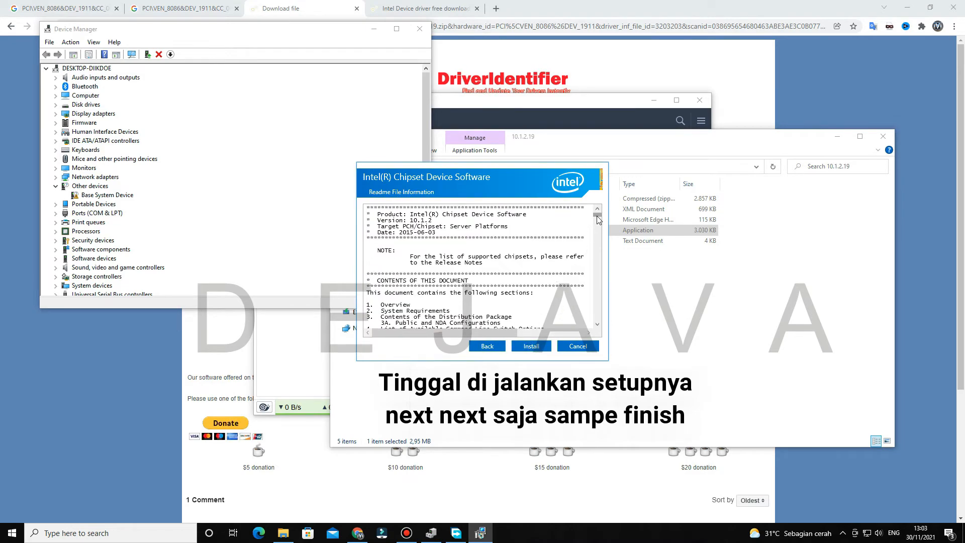
- Read through the setup's readme information and install the Intel(R) Chipset Device Software
left_click_drag(597, 214, 602, 229)
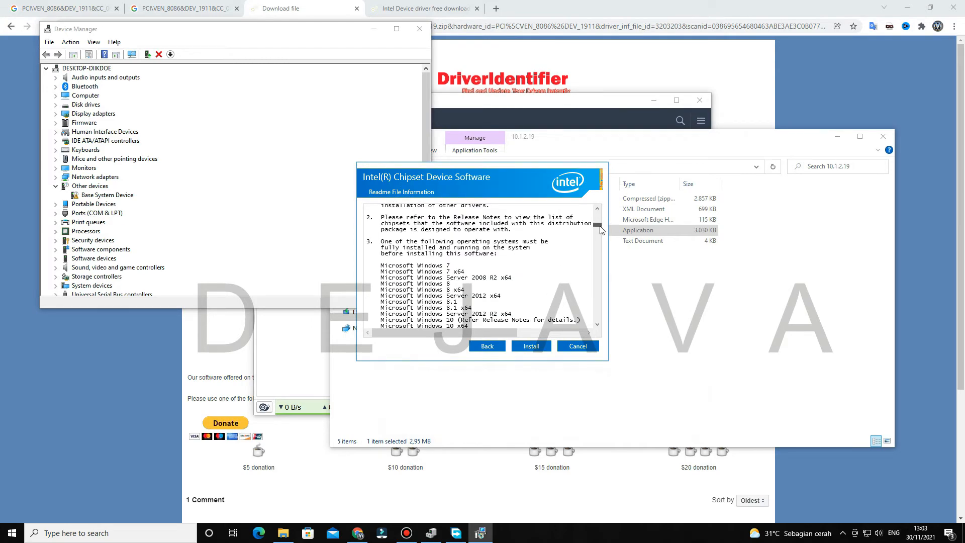
scroll(533, 274, "down", 4)
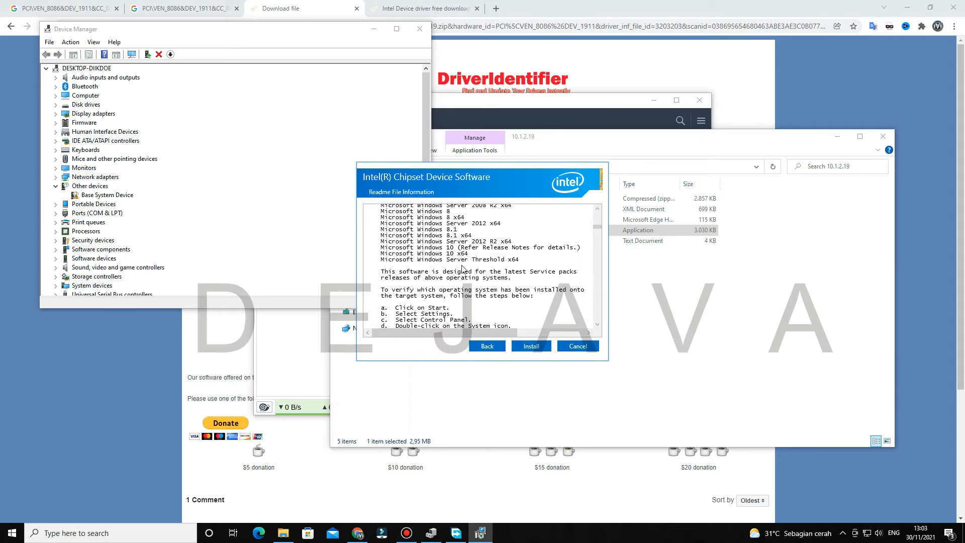
scroll(462, 269, "down", 9)
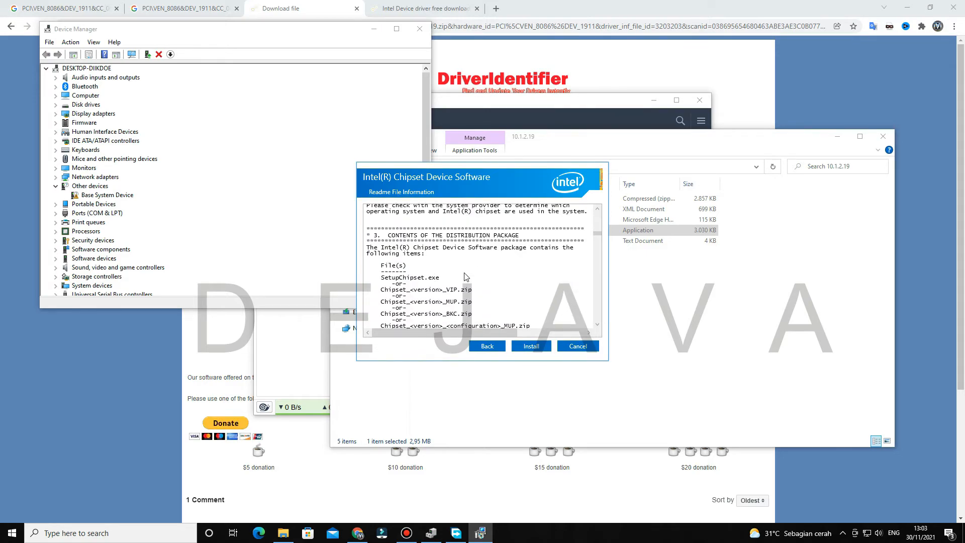
scroll(463, 274, "up", 3)
scroll(597, 236, "down", 4)
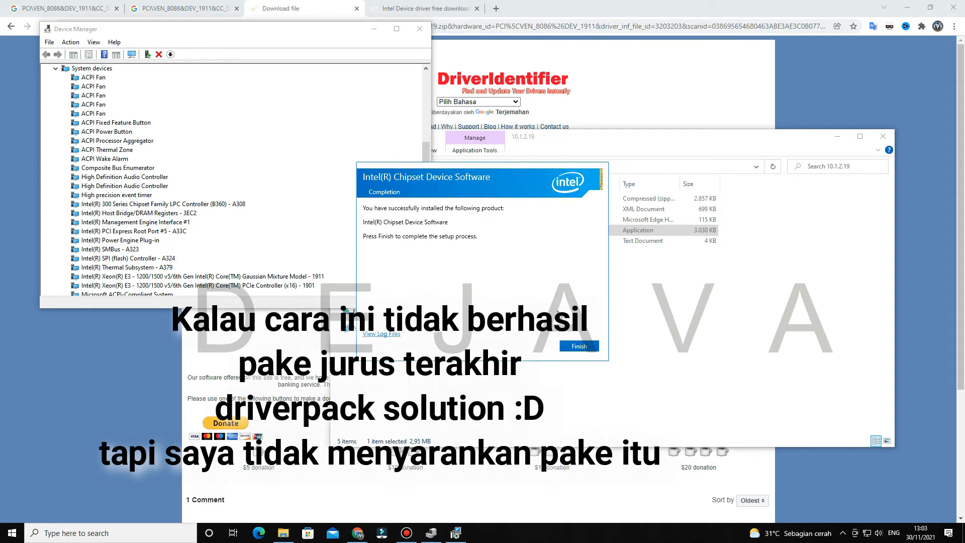
- Look through the System devices in Device Manager and finish the Intel chipset setup
scroll(157, 179, "up", 2)
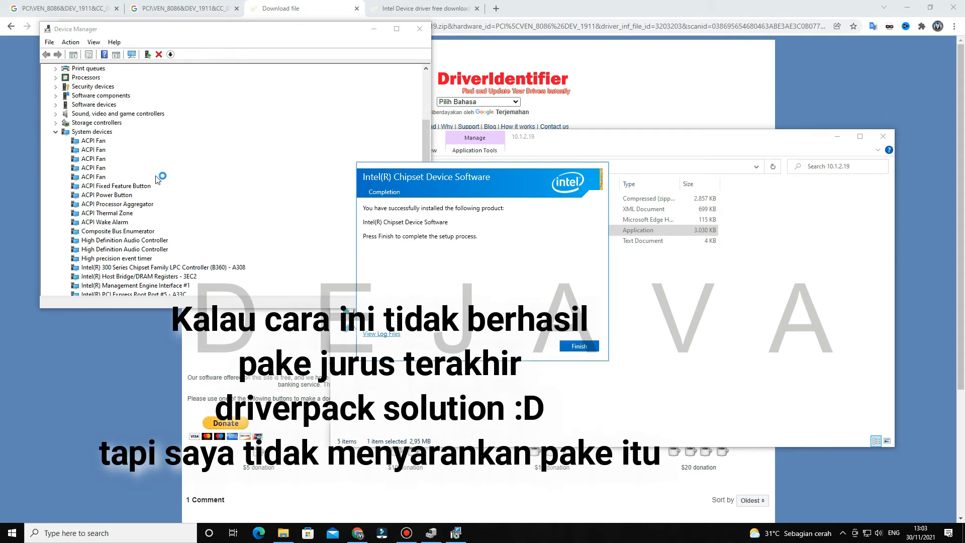
scroll(131, 197, "down", 2)
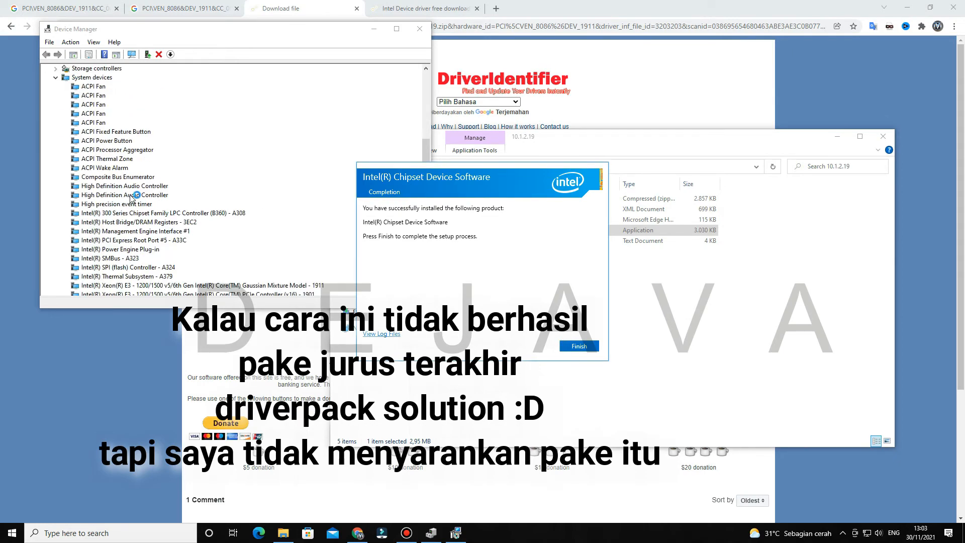
scroll(131, 197, "down", 7)
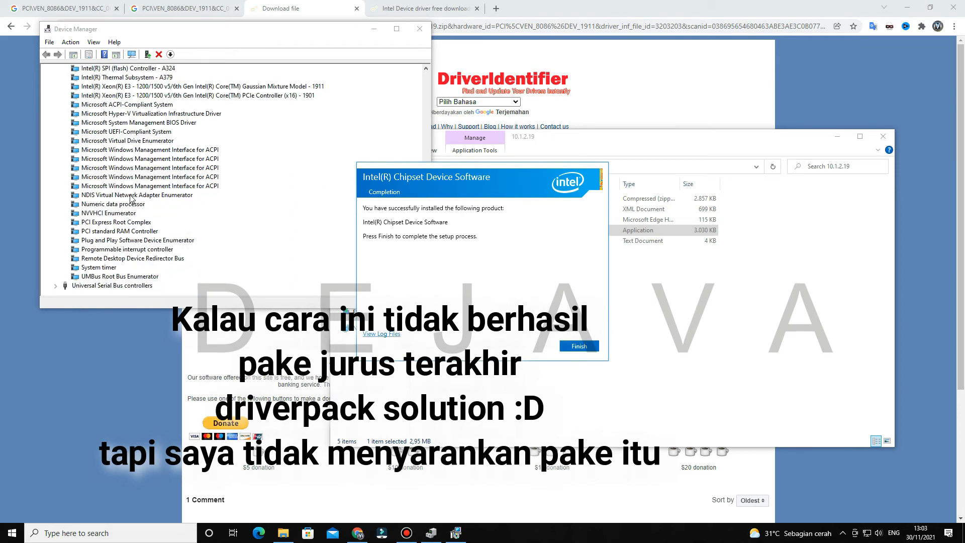
scroll(132, 216, "up", 10)
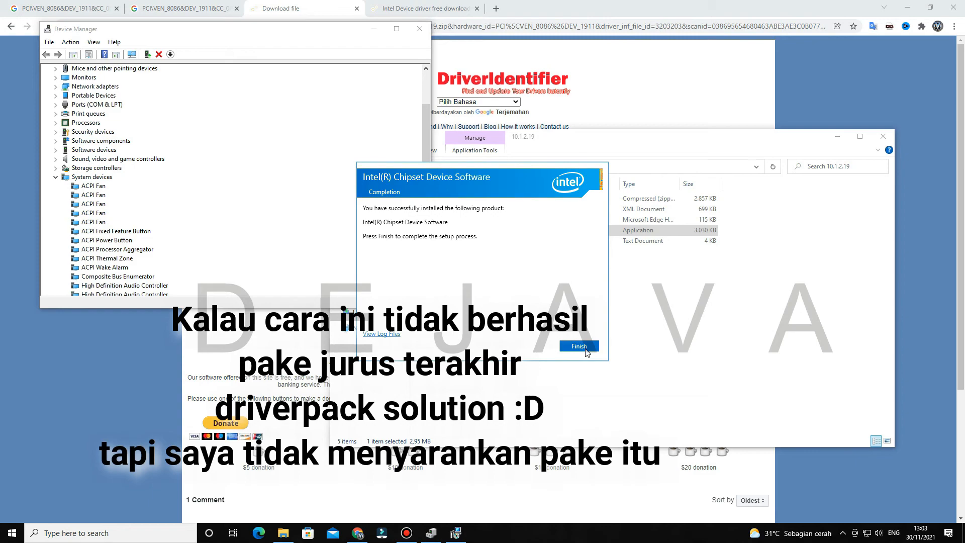
left_click(580, 347)
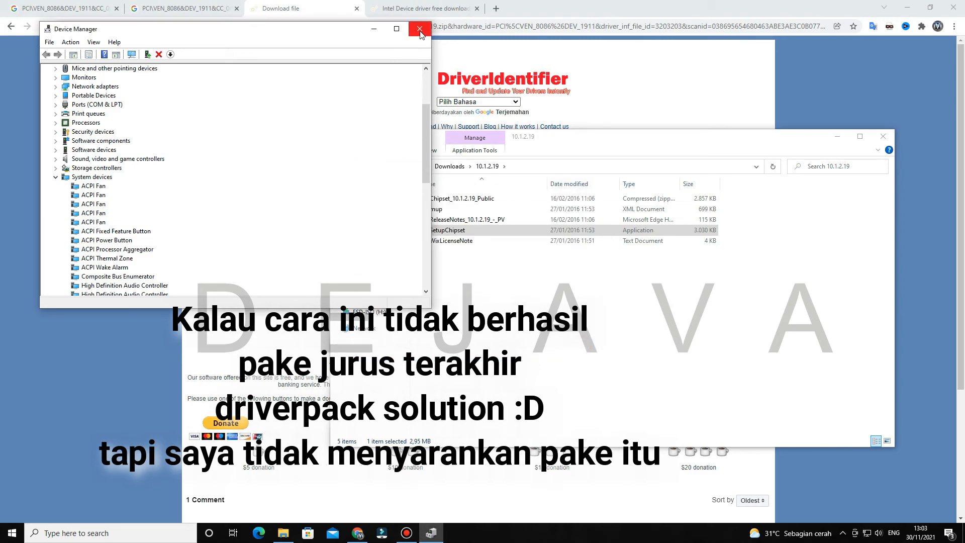
- Check the Gaussian Mixture Model - 1911 entry under System devices, then close the Base System Device properties and Device Manager
scroll(276, 199, "down", 8)
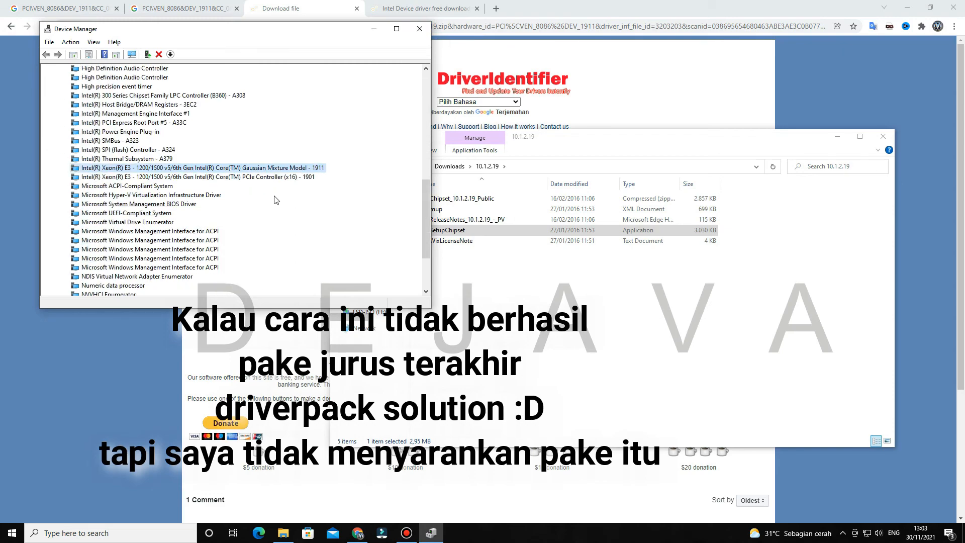
scroll(276, 200, "up", 10)
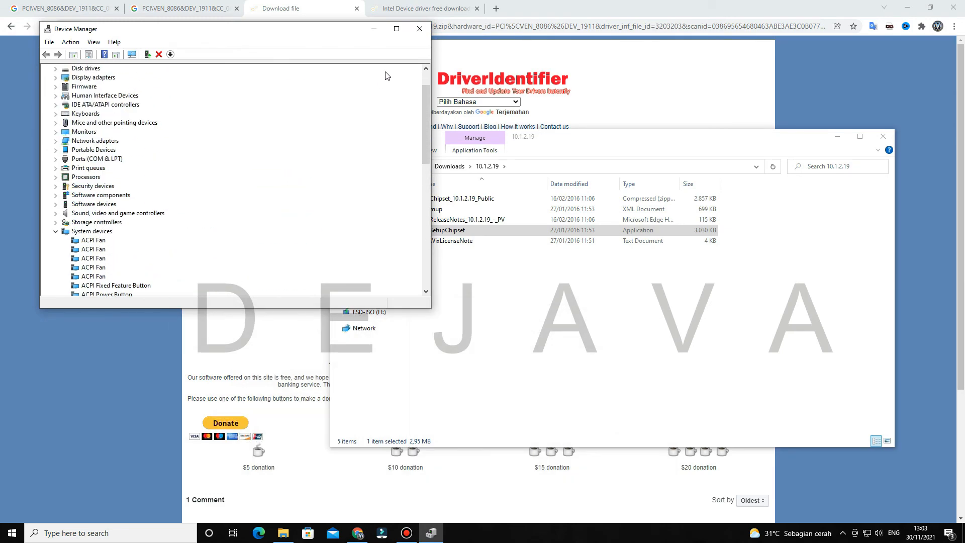
left_click(428, 32)
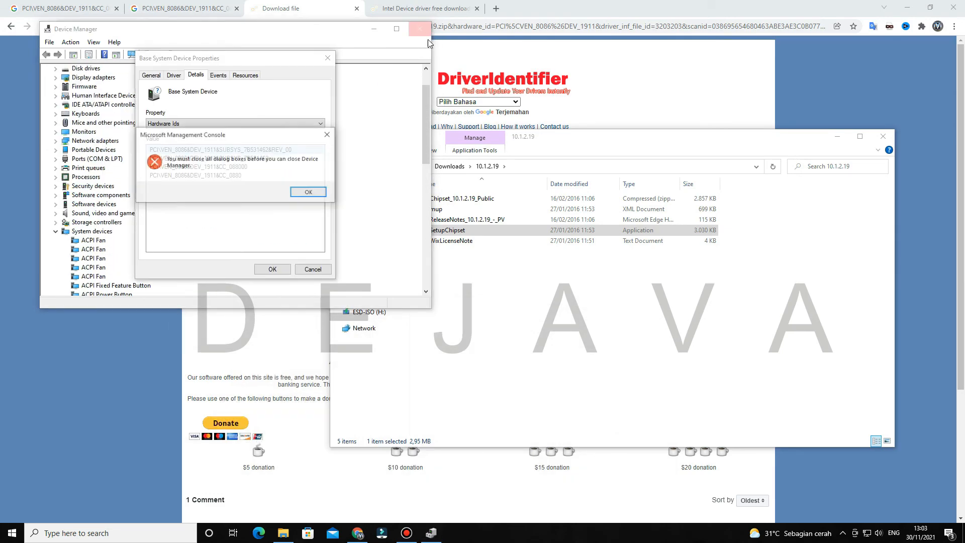
left_click(309, 193)
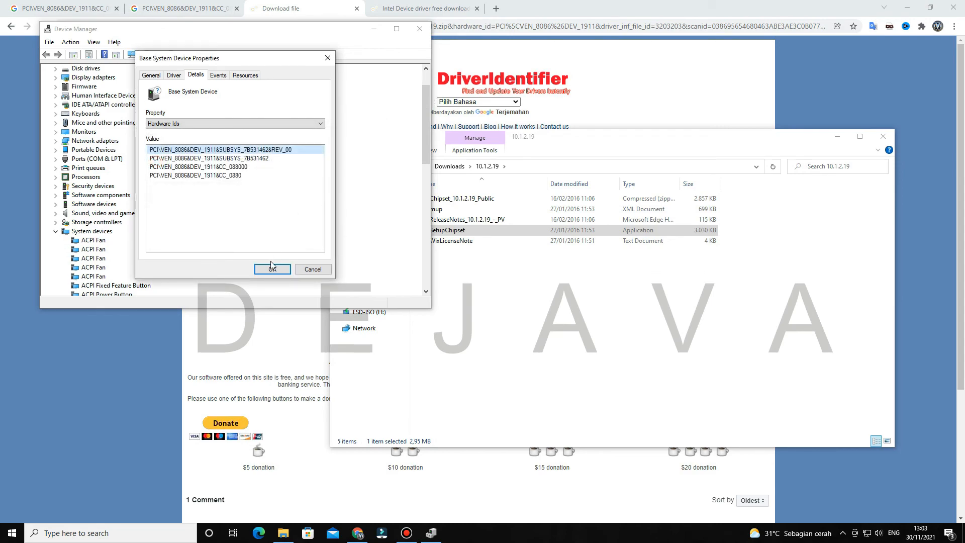
left_click(272, 269)
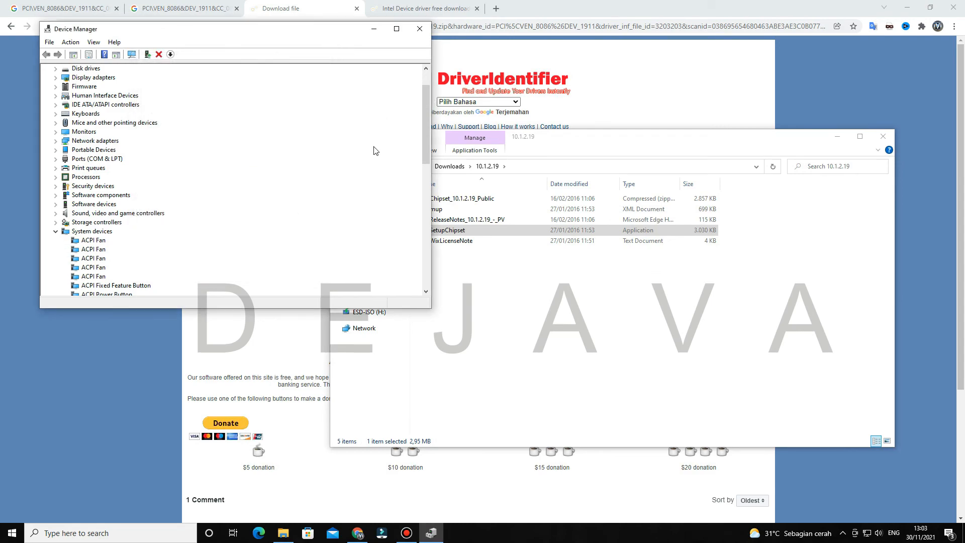
left_click(419, 29)
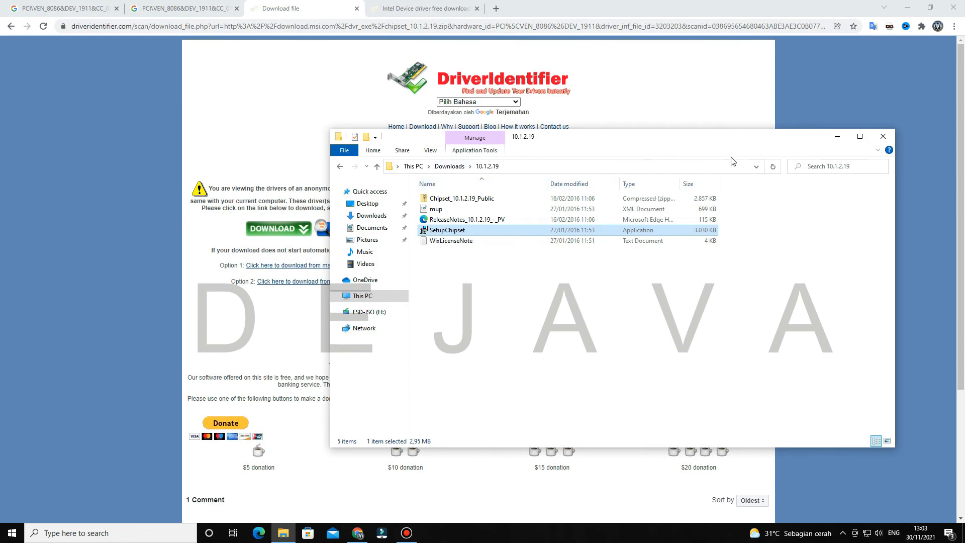
- Close the 10.1.2.19 folder window and go back to the first Google results page for PCI\VEN_8086&DEV_1911&CC_0880
left_click(883, 136)
left_click(201, 7)
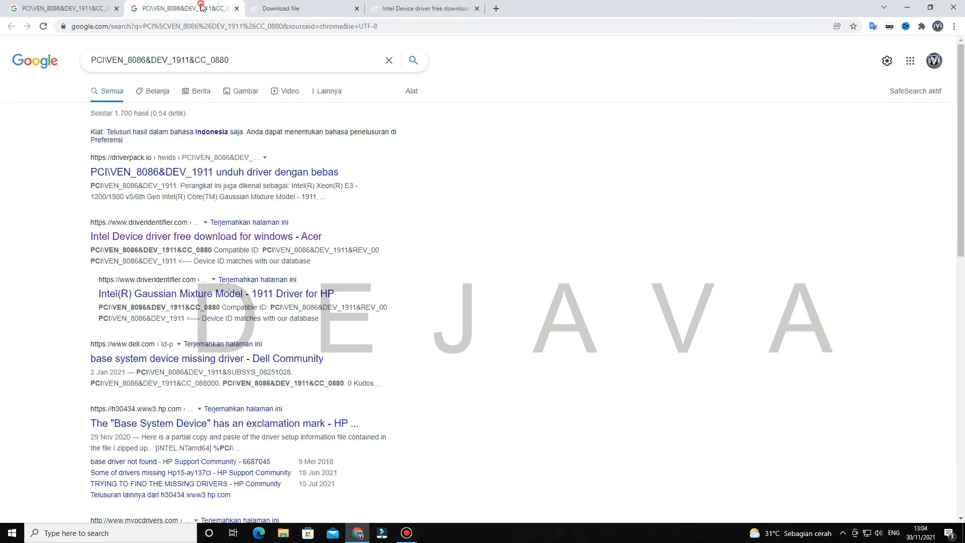
left_click(78, 14)
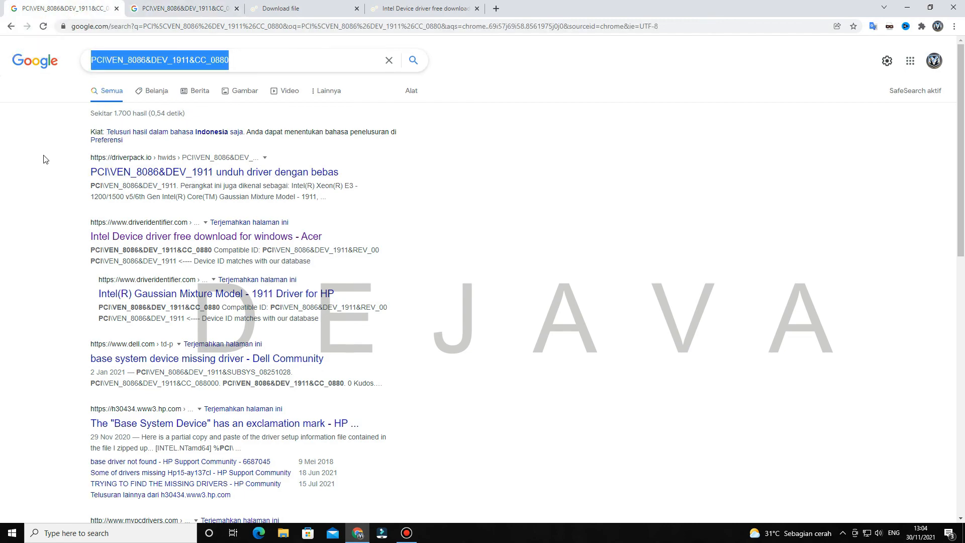